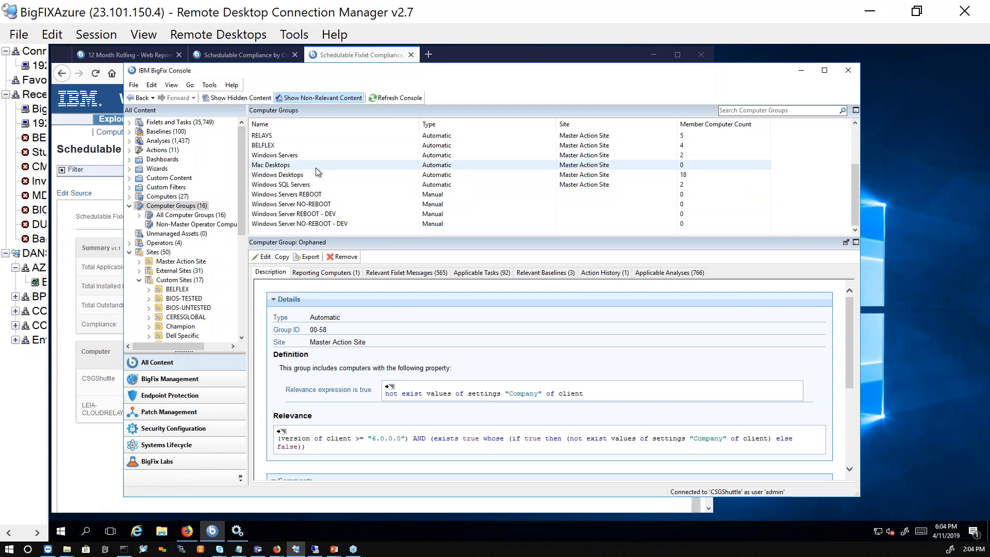
# - Examine the definition of the Mac Desktops computer group, highlighting the "mac" criterion in its relevance expression
pyautogui.click(266, 167)
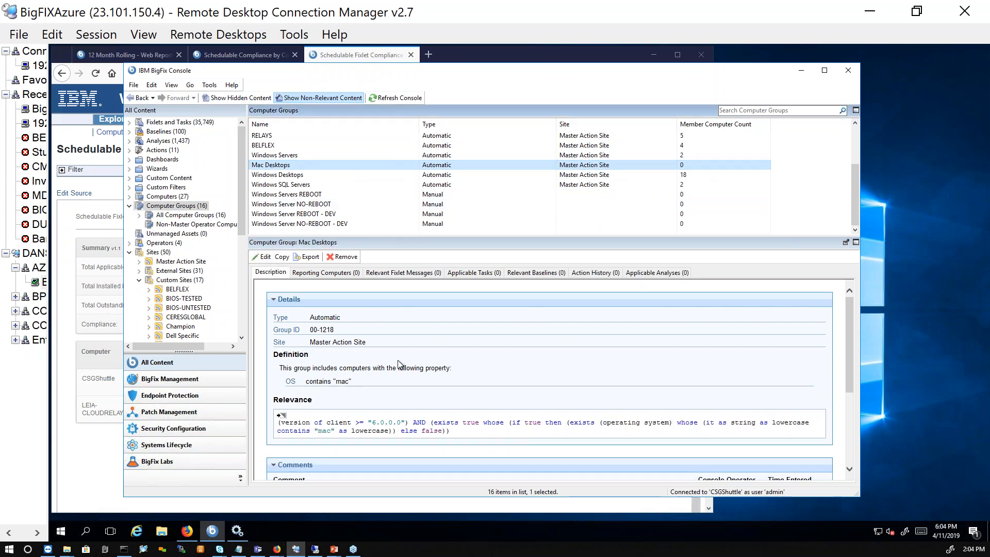
pyautogui.click(321, 430)
pyautogui.doubleClick(321, 429)
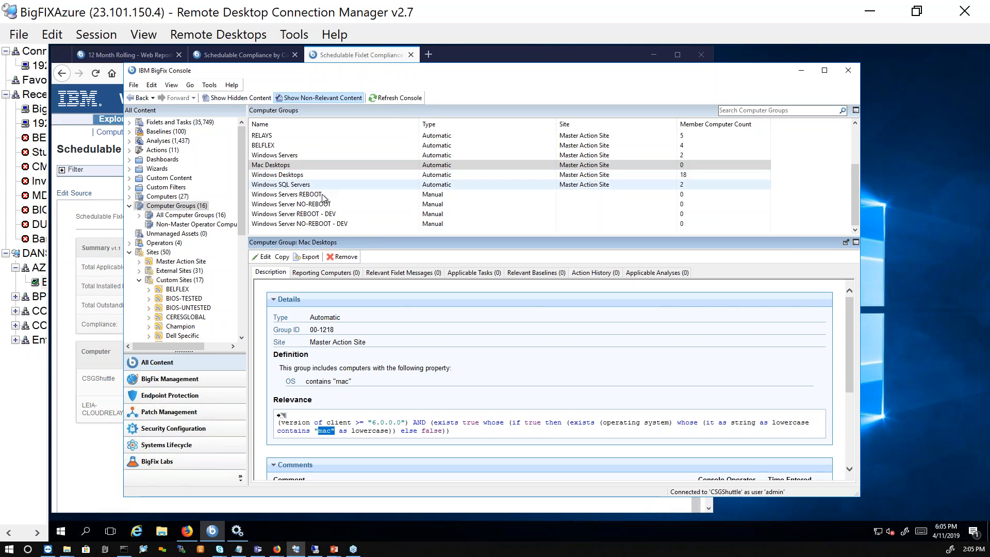
# - View the reporting computers of the Windows SQL Servers group
pyautogui.click(342, 185)
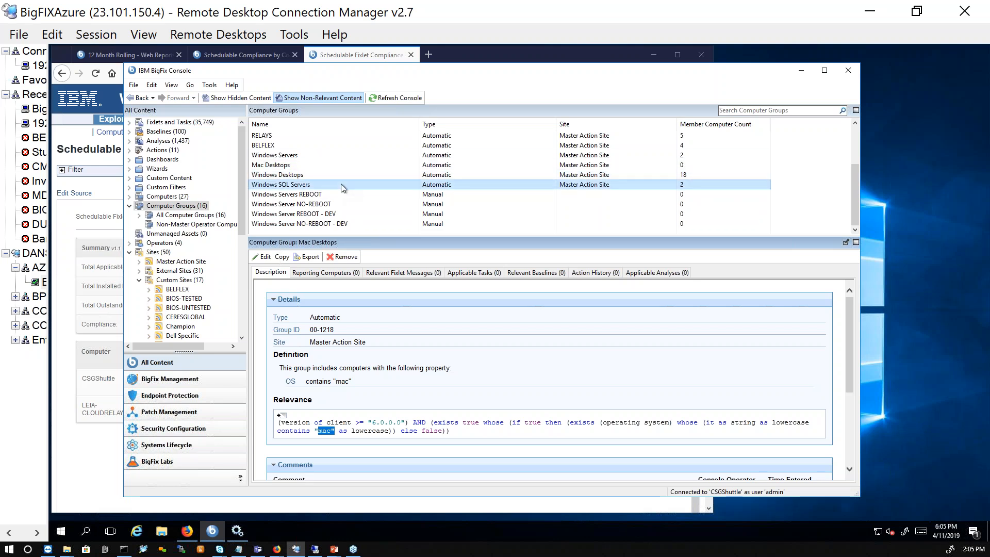
pyautogui.click(307, 274)
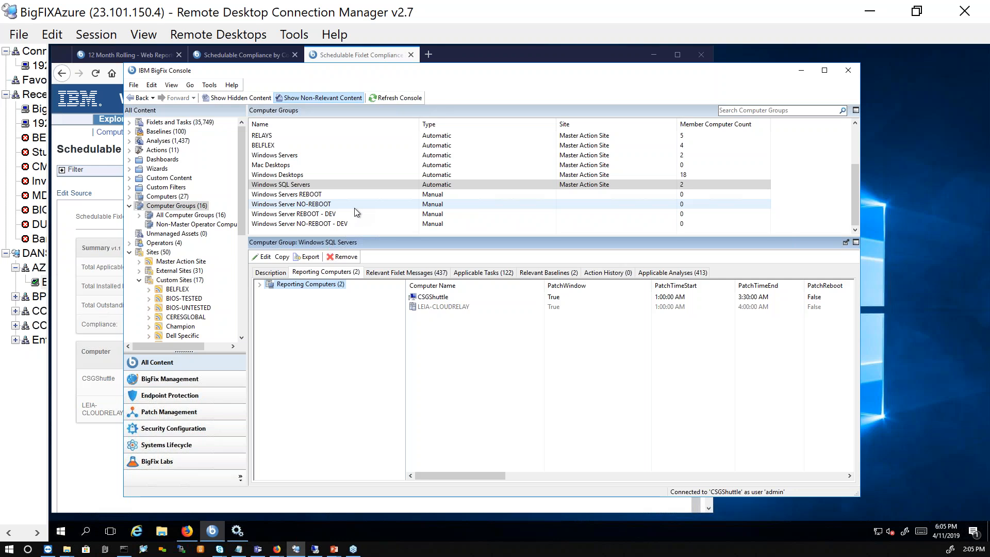
pyautogui.click(298, 186)
# - Check the computers assigned to the manual Windows Servers REBOOT and Windows Server NO-REBOOT groups
pyautogui.click(354, 195)
pyautogui.click(344, 204)
pyautogui.click(343, 193)
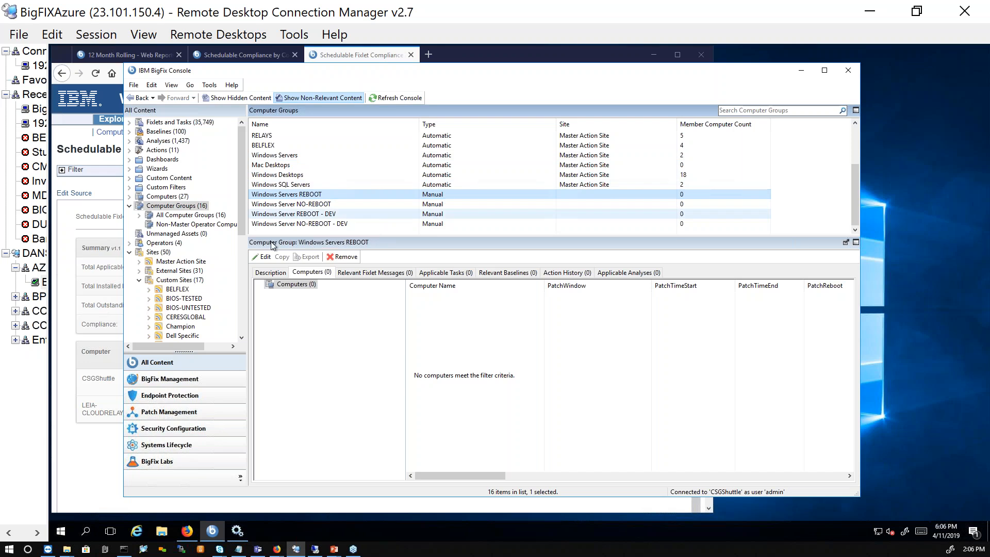
# - Deploy the Patch Reboot Desktop Interactive Force - dynamic after 5 minutes fixlet from the Patching windows site to SPDPOWERS
pyautogui.scroll(-4, 241, 177)
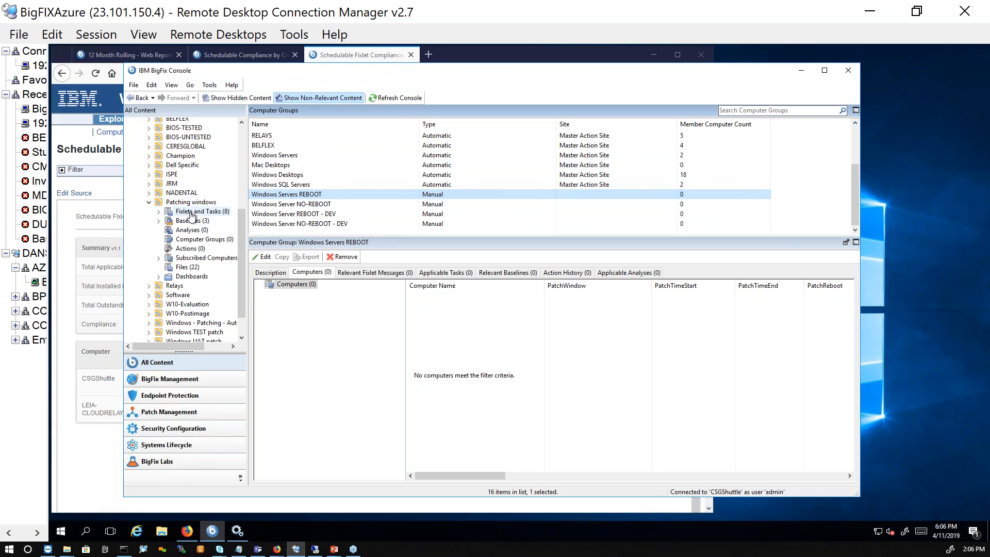
pyautogui.click(191, 213)
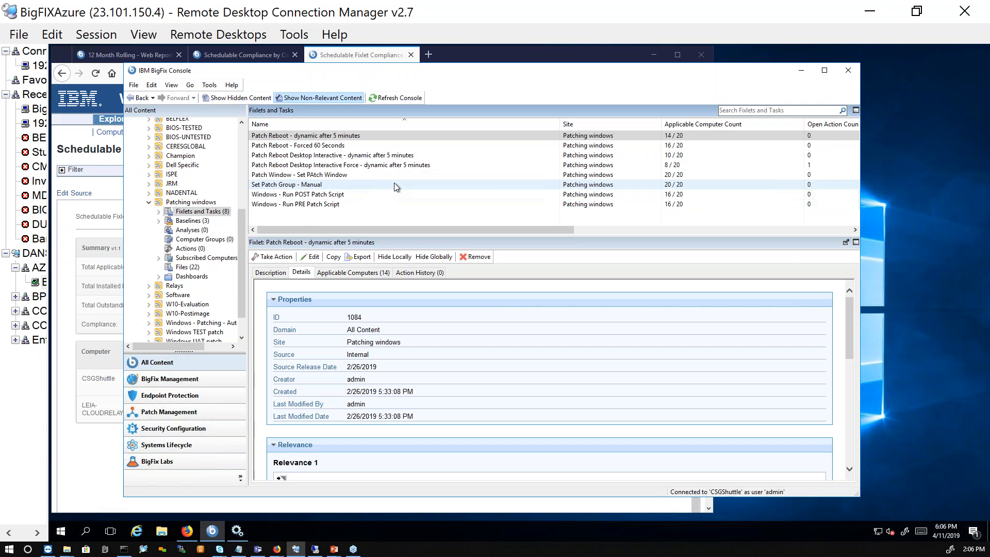
pyautogui.click(315, 137)
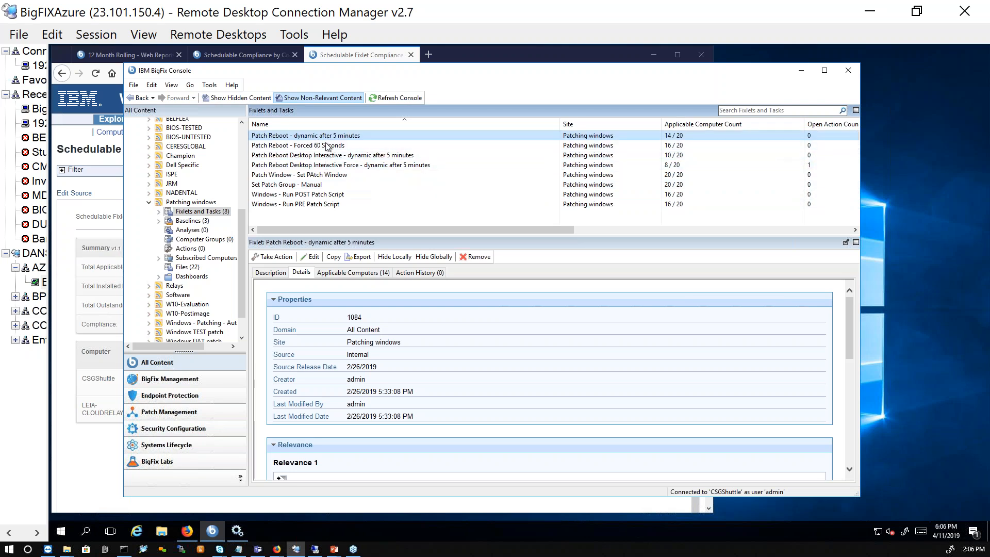
pyautogui.click(332, 165)
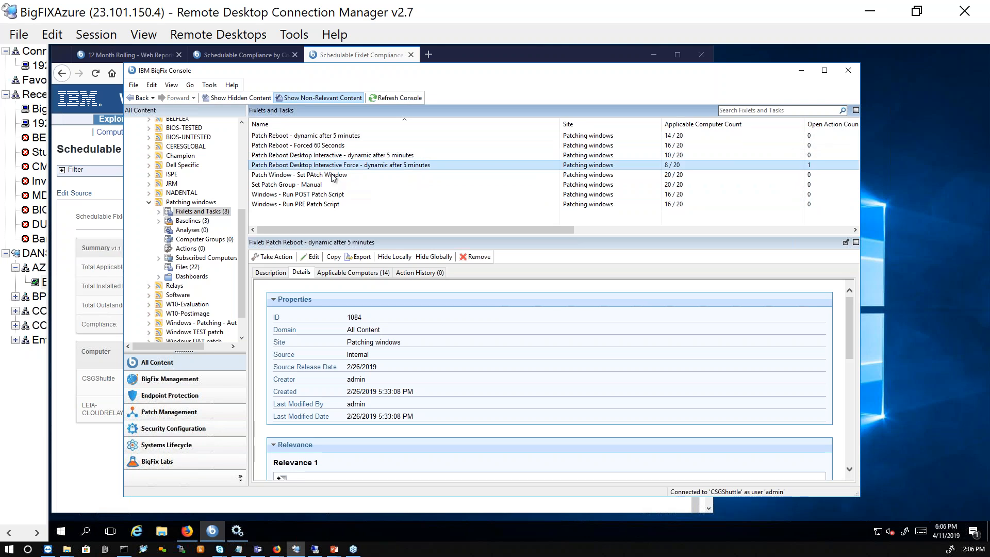
pyautogui.click(284, 255)
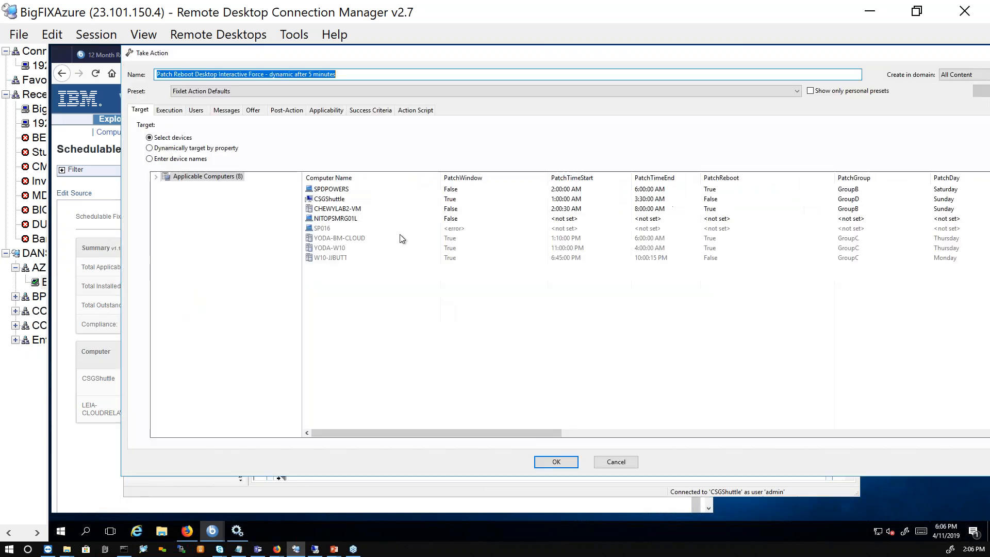
pyautogui.click(557, 461)
# - View the description of the Patch Reboot - dynamic after 5 minutes fixlet in the Patching windows site
pyautogui.click(201, 211)
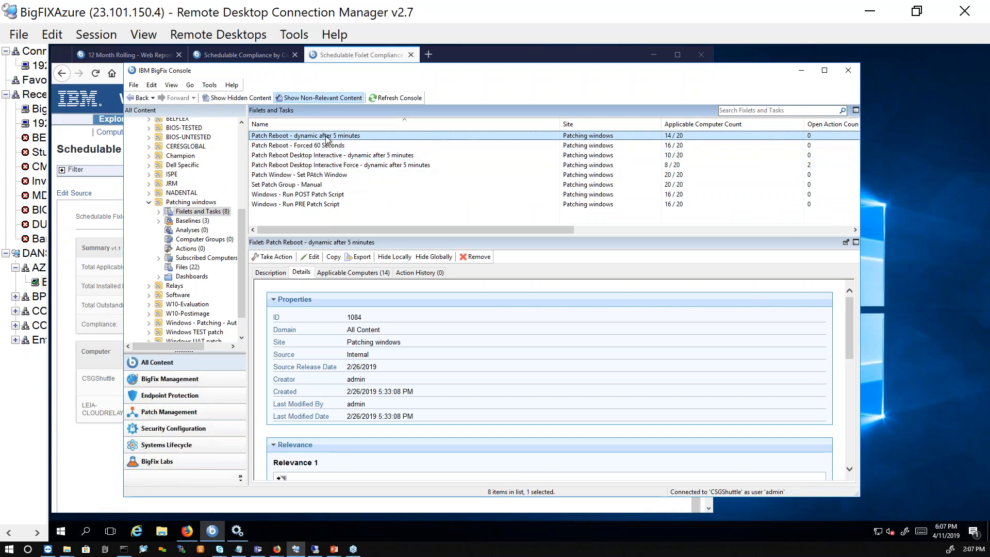
pyautogui.click(273, 273)
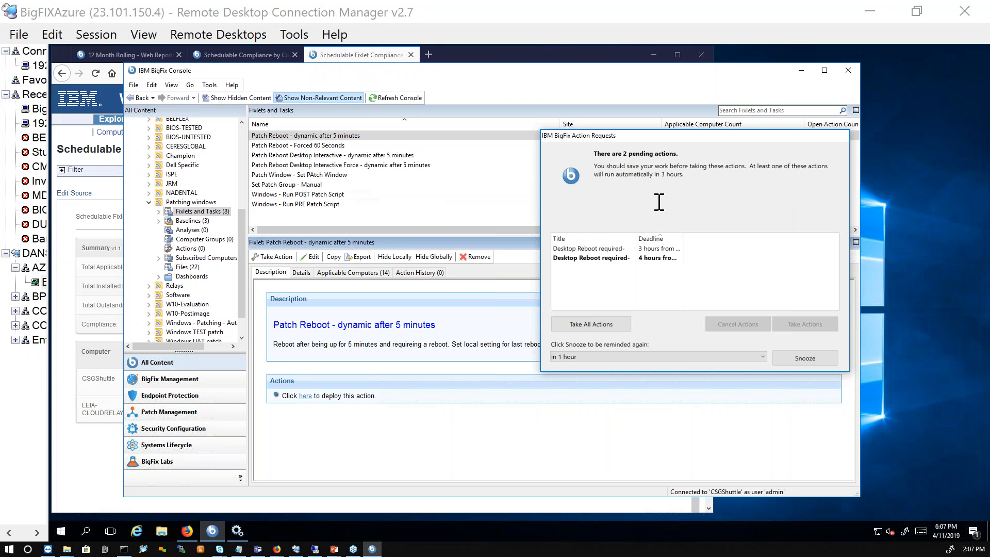
# - Read the pending desktop reboot request with the 3-hour deadline and snooze the reminder for 1 hour
pyautogui.moveTo(693, 139); pyautogui.dragTo(670, 165)
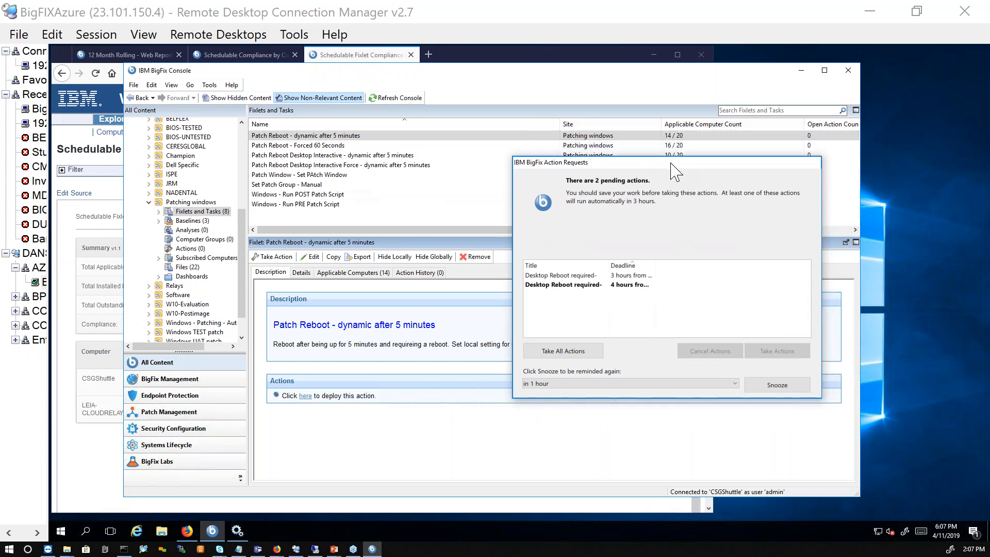
pyautogui.moveTo(671, 164); pyautogui.dragTo(716, 179)
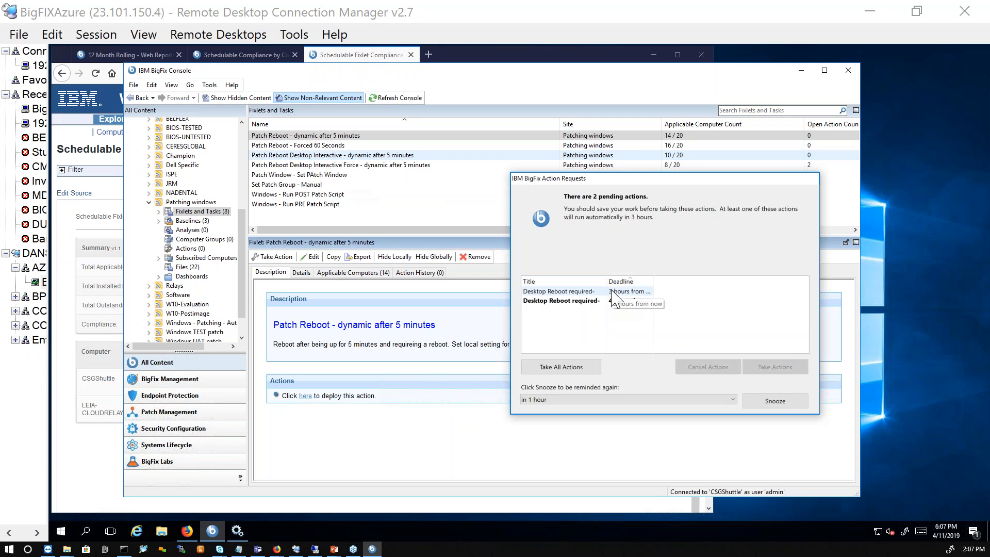
pyautogui.moveTo(567, 210); pyautogui.dragTo(744, 221)
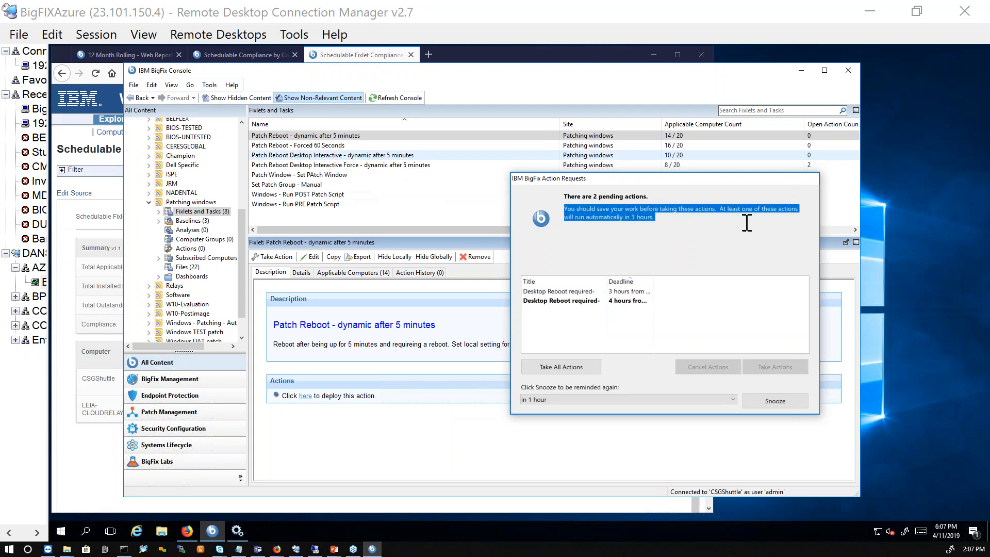
pyautogui.click(647, 293)
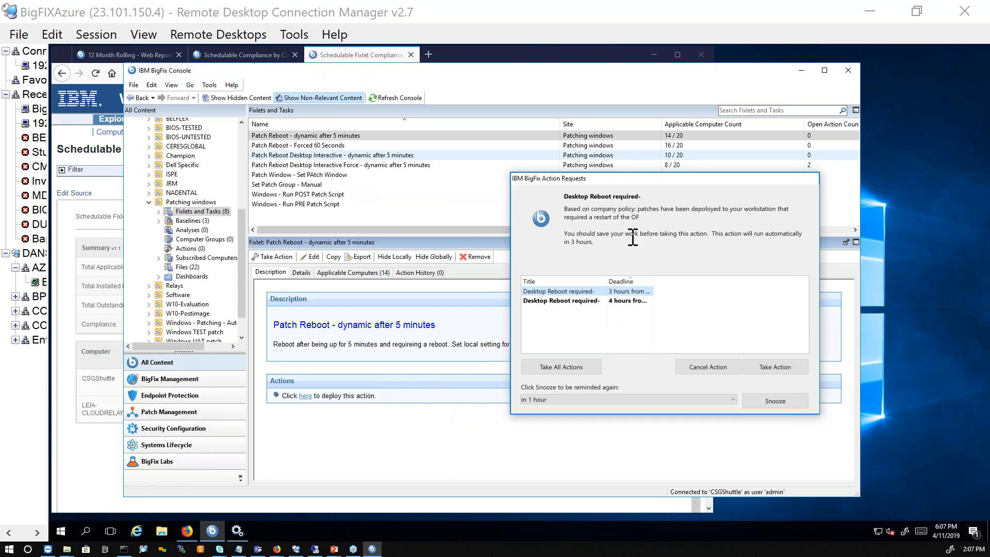
pyautogui.click(556, 400)
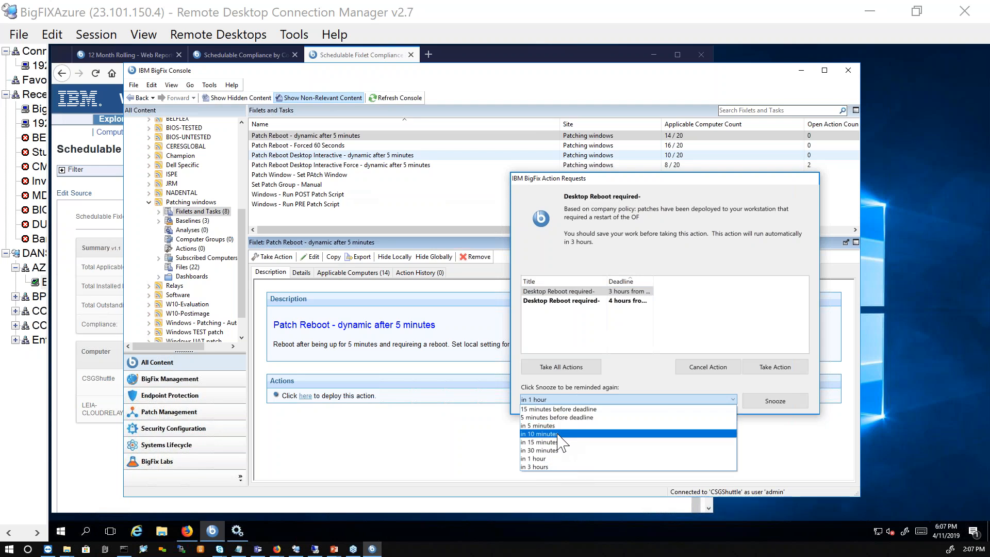
pyautogui.click(561, 461)
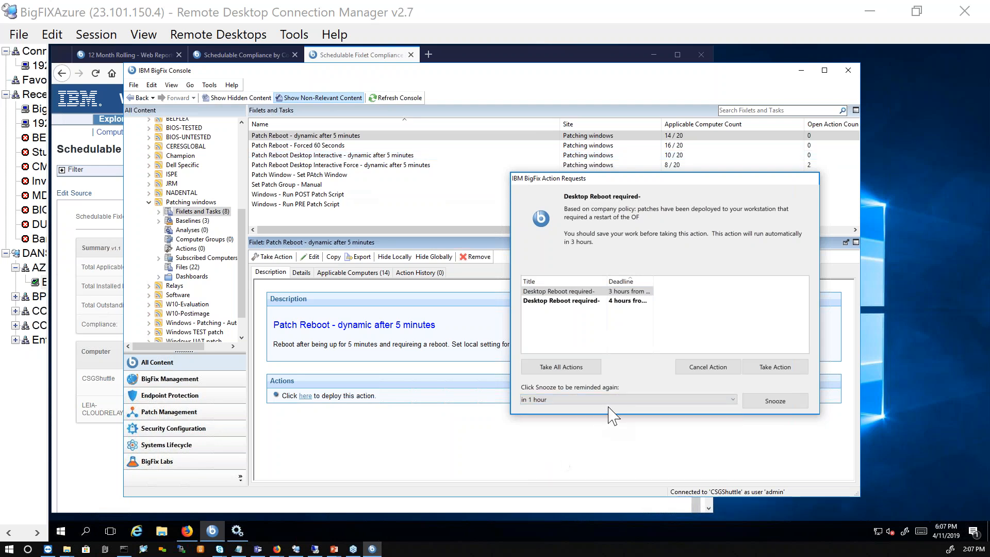
pyautogui.click(775, 402)
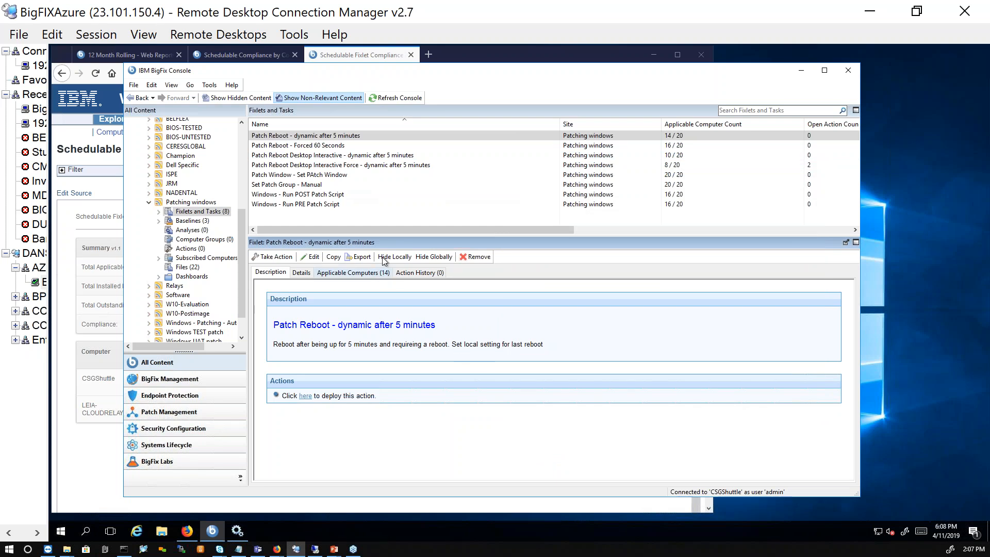
# - Compare the relevance of the Patch Reboot - Forced 60 Seconds and Patch Reboot - dynamic after 5 minutes fixlets in their details
pyautogui.click(327, 146)
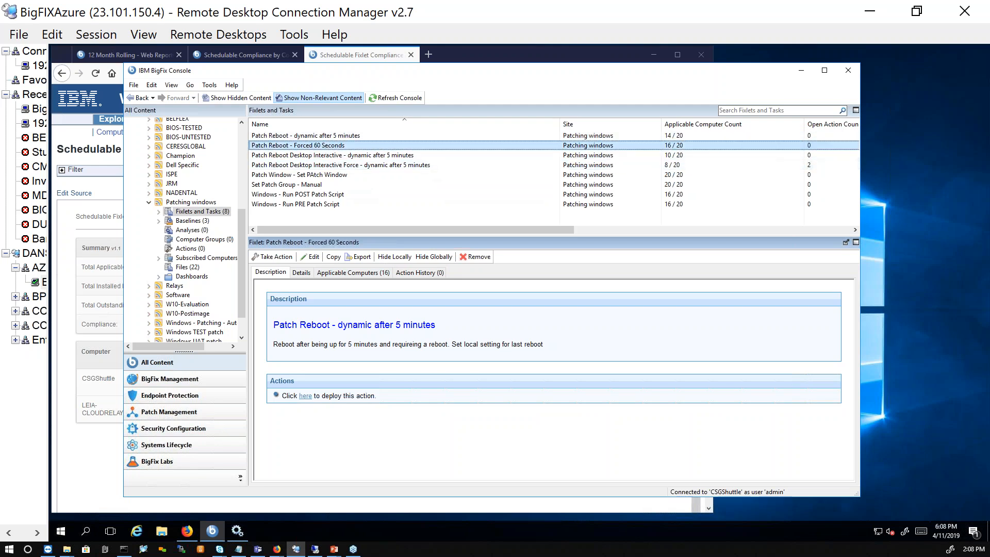
pyautogui.click(307, 274)
pyautogui.scroll(-2, 327, 334)
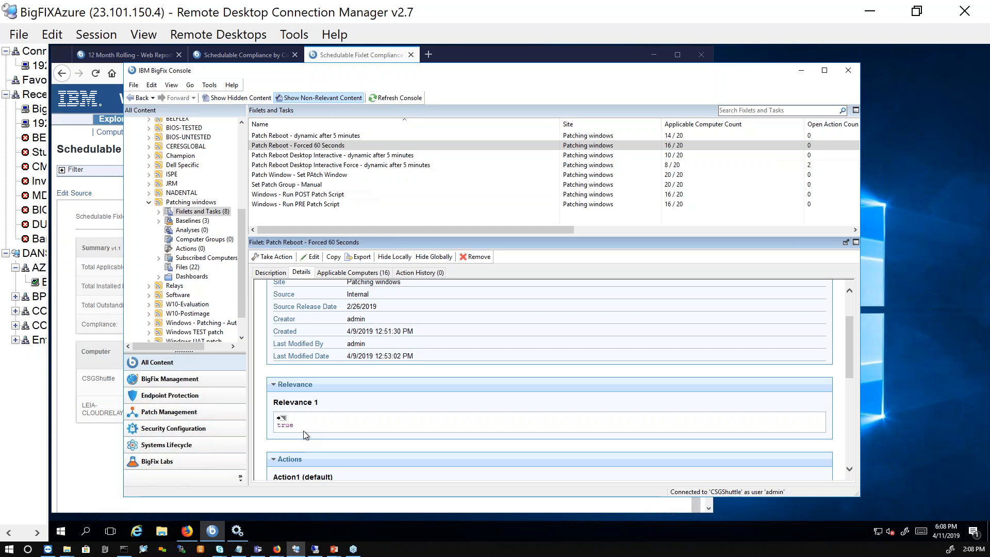
pyautogui.click(335, 135)
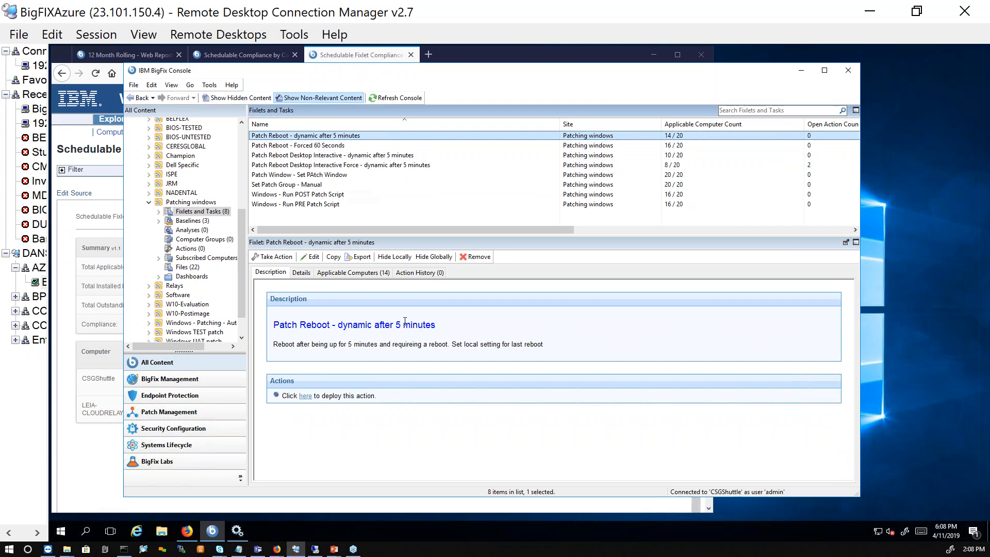
pyautogui.click(301, 272)
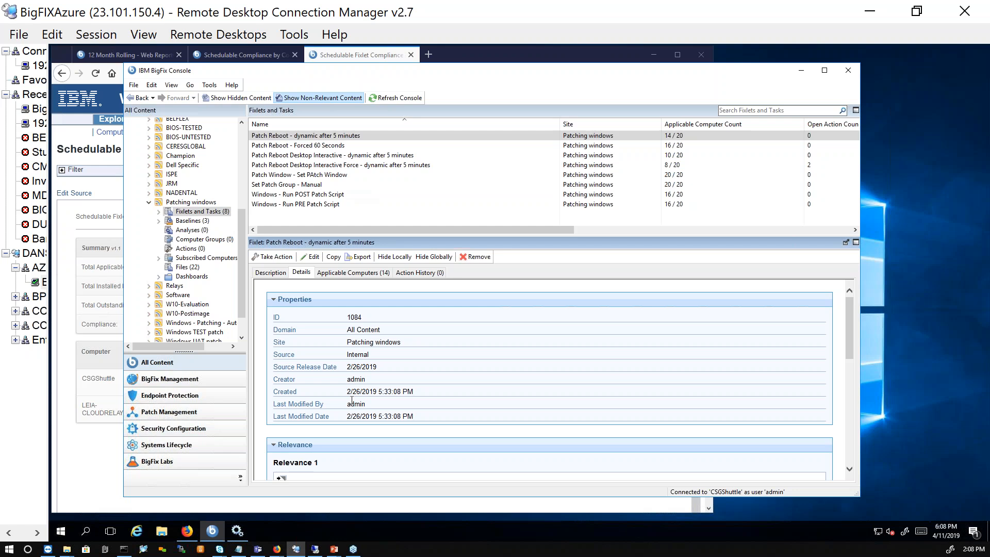
pyautogui.scroll(-1, 353, 408)
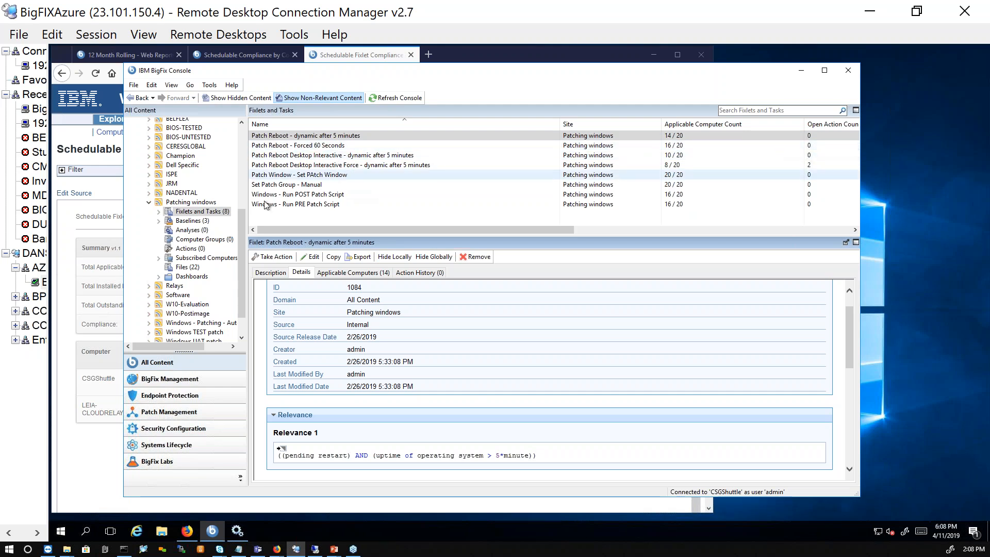
# - Examine the pre-patch, patches and post-patch components of the Windows Patches DEsktops 2018 June baseline in the Patching windows site
pyautogui.click(190, 221)
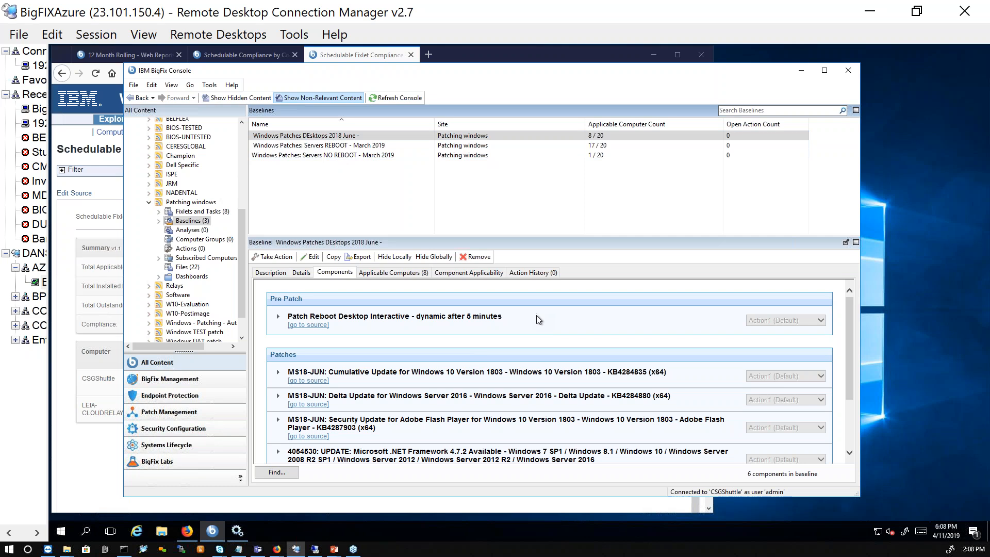
pyautogui.scroll(-2, 536, 315)
pyautogui.scroll(2, 491, 356)
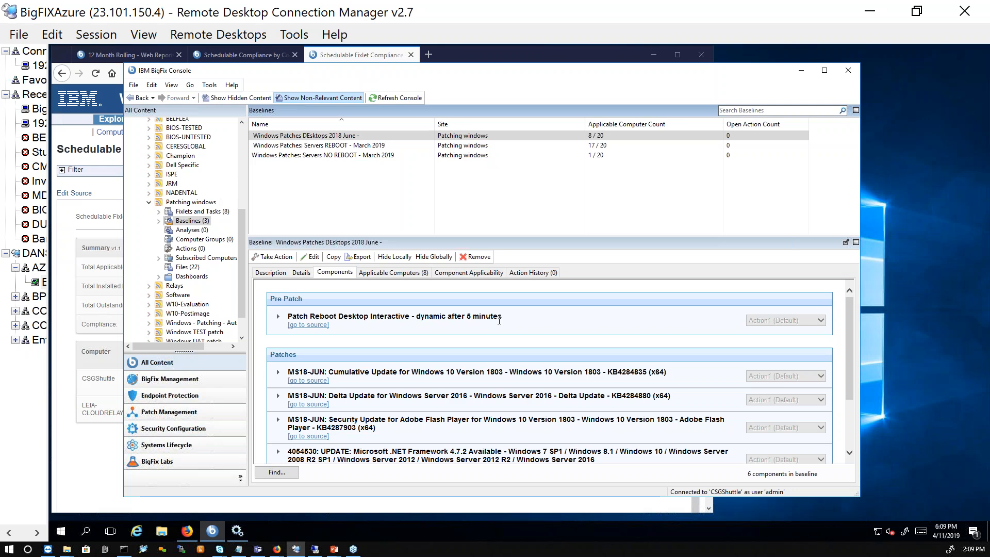
pyautogui.scroll(-1, 531, 333)
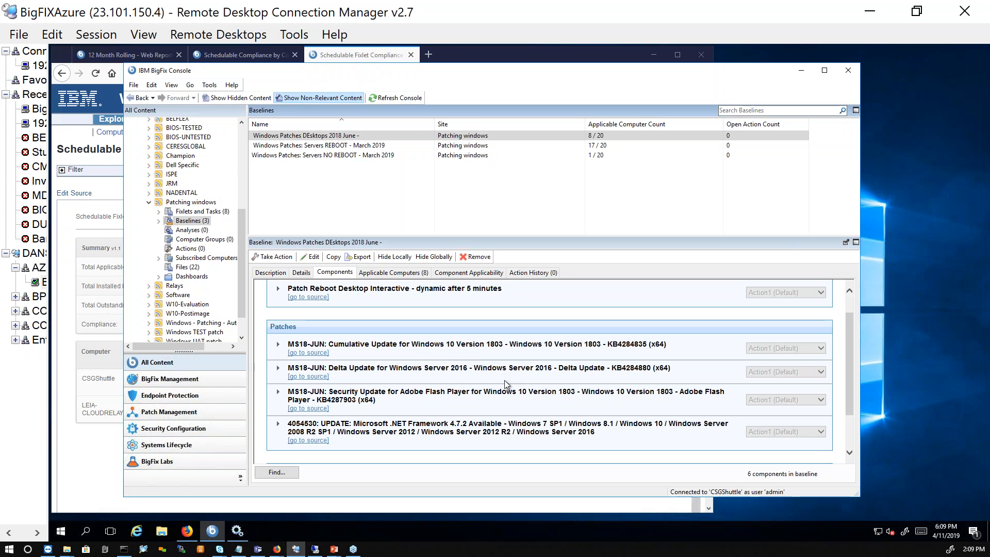
pyautogui.scroll(-2, 526, 381)
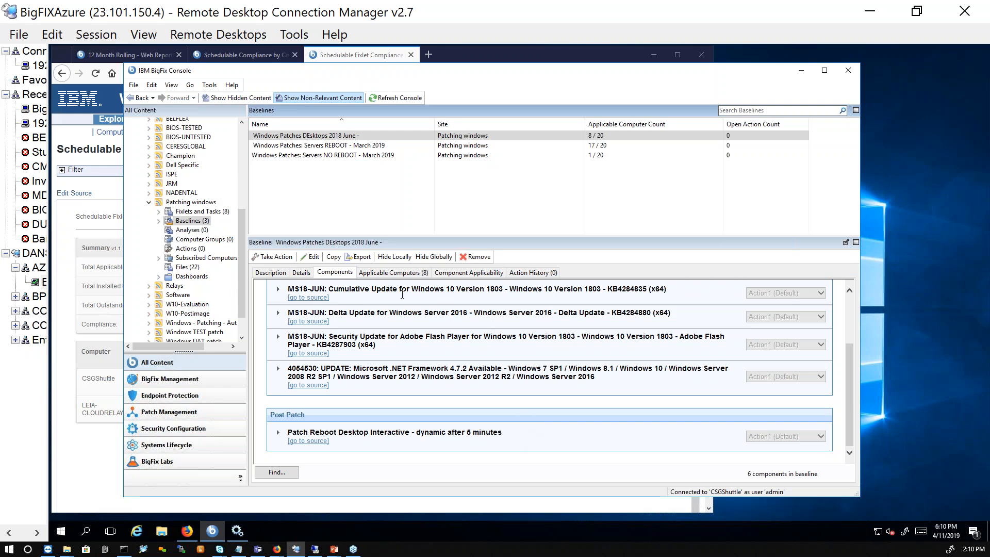
pyautogui.scroll(1, 402, 294)
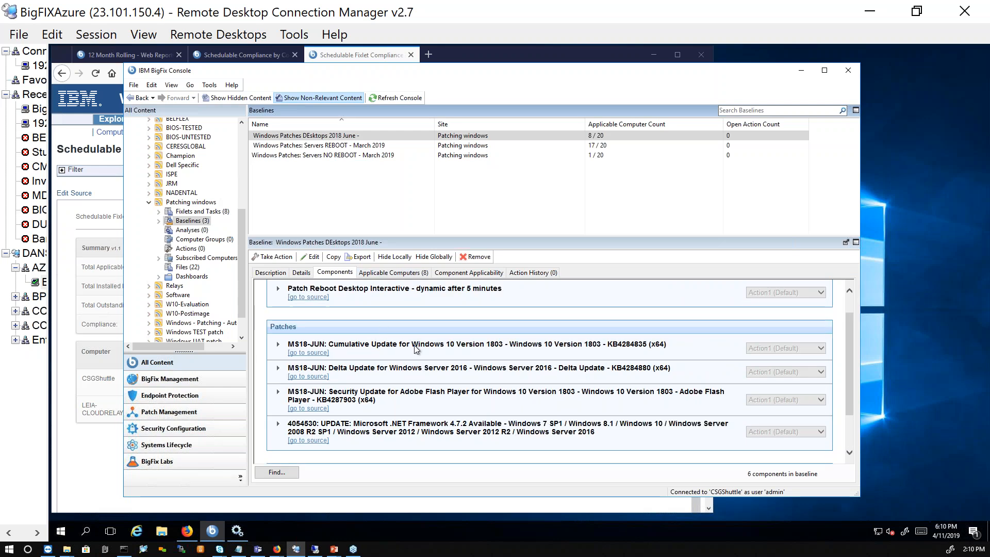
pyautogui.scroll(1, 424, 386)
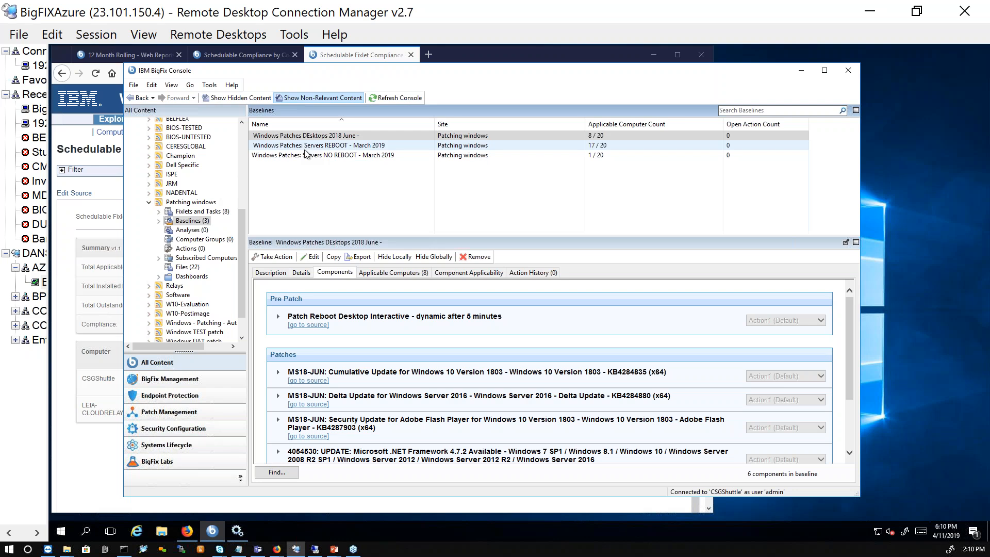
# - Examine the components of the Windows Patches: Servers REBOOT - March 2019 baseline, from the pre-patch script through the post-patching tasks
pyautogui.click(400, 146)
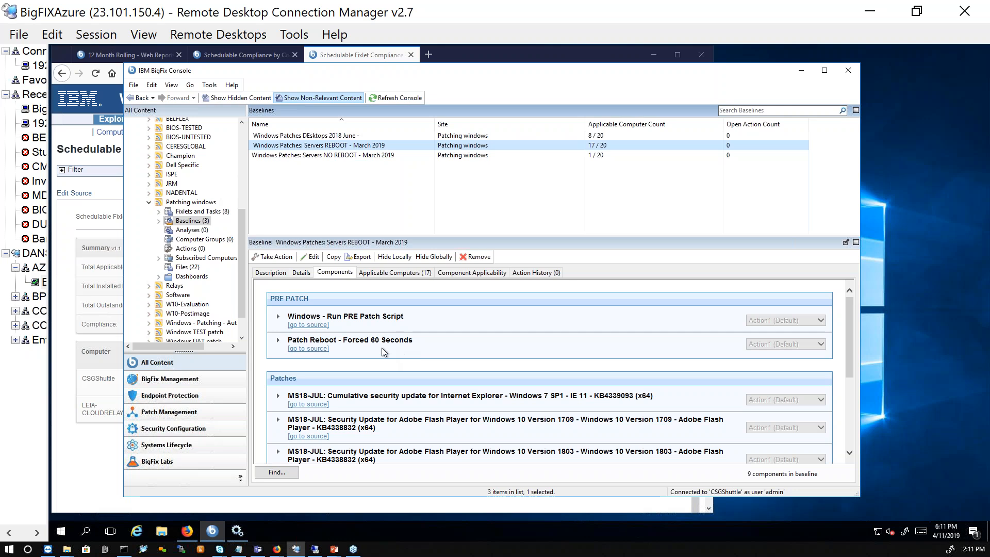
pyautogui.scroll(-2, 382, 347)
pyautogui.scroll(1, 383, 403)
pyautogui.scroll(1, 560, 371)
pyautogui.scroll(-3, 426, 344)
pyautogui.scroll(-2, 426, 342)
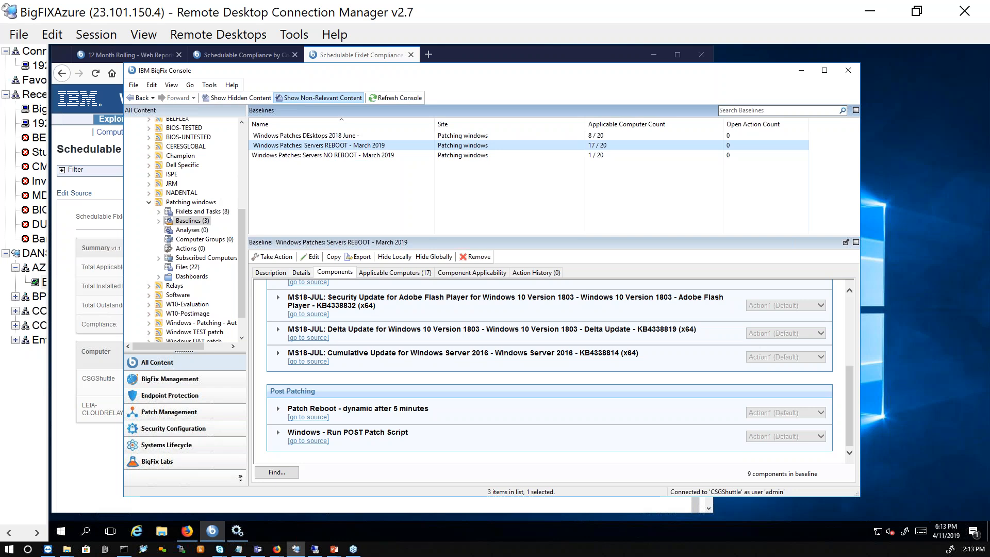
pyautogui.scroll(5, 446, 414)
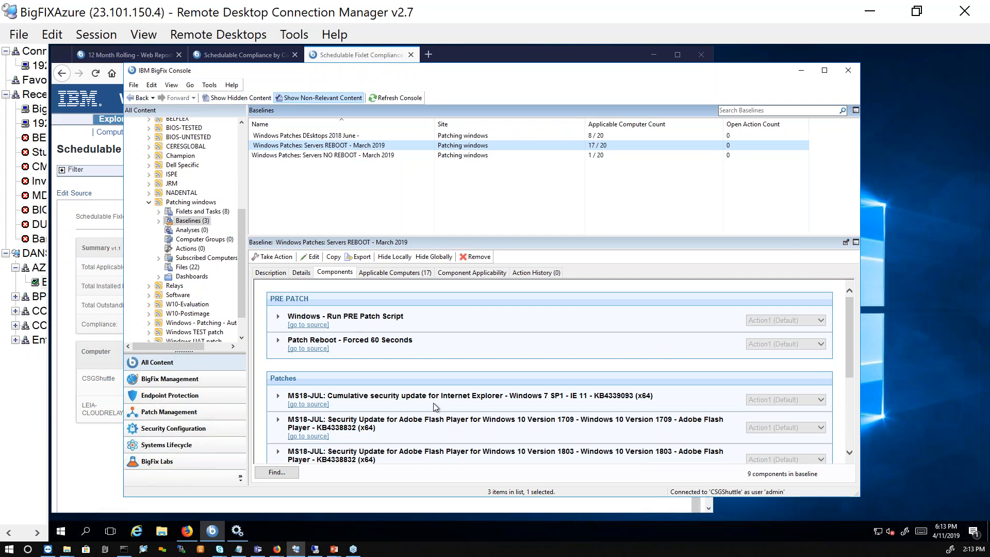
pyautogui.moveTo(413, 316); pyautogui.dragTo(287, 316)
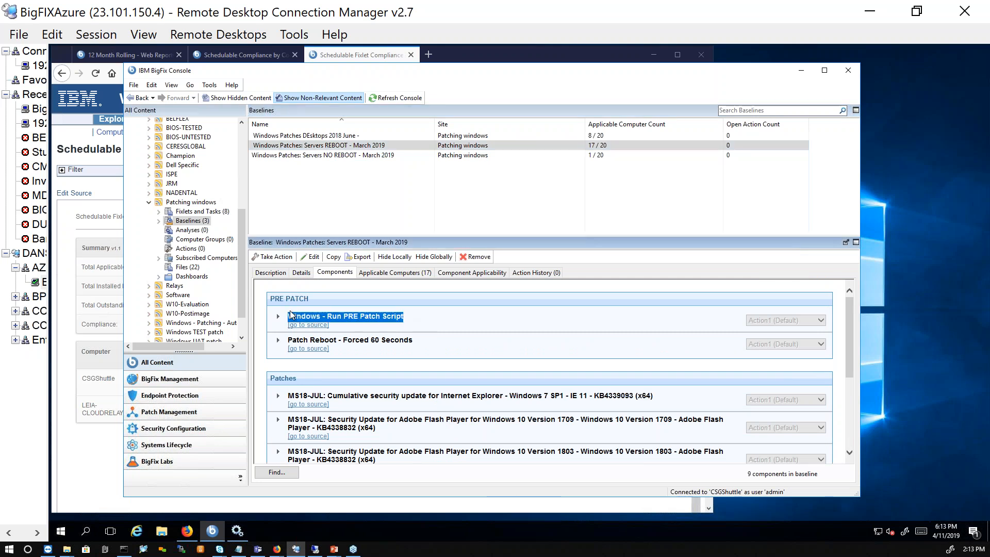
pyautogui.scroll(-5, 474, 339)
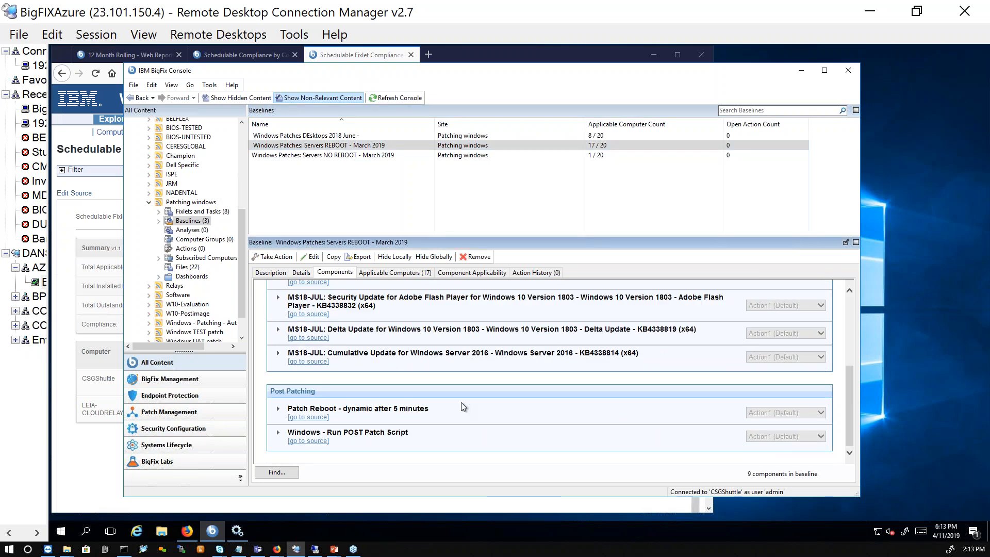
# - Read the description of the Windows - Run PRE Patch Script fixlet used in the Servers REBOOT - March 2019 baseline
pyautogui.moveTo(426, 434); pyautogui.dragTo(472, 445)
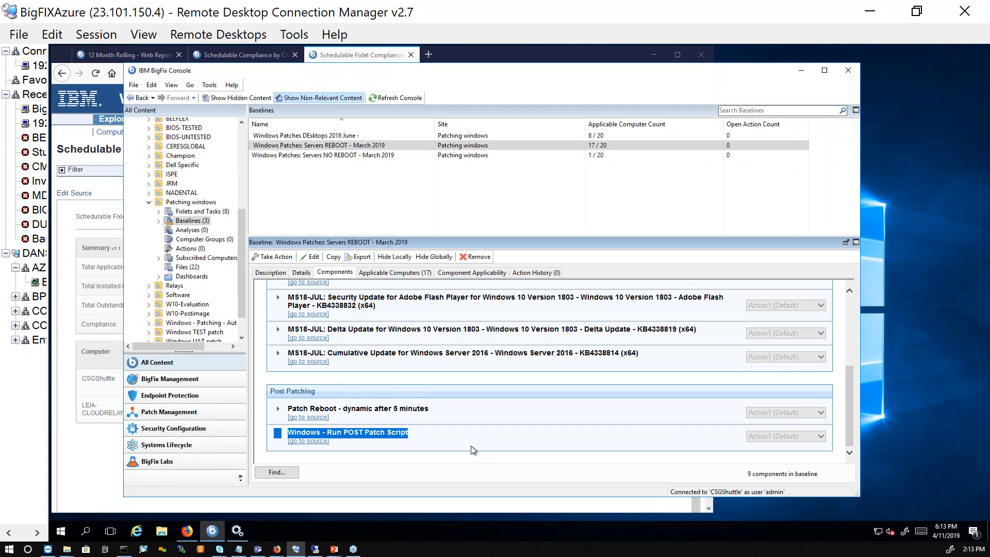
pyautogui.scroll(5, 502, 425)
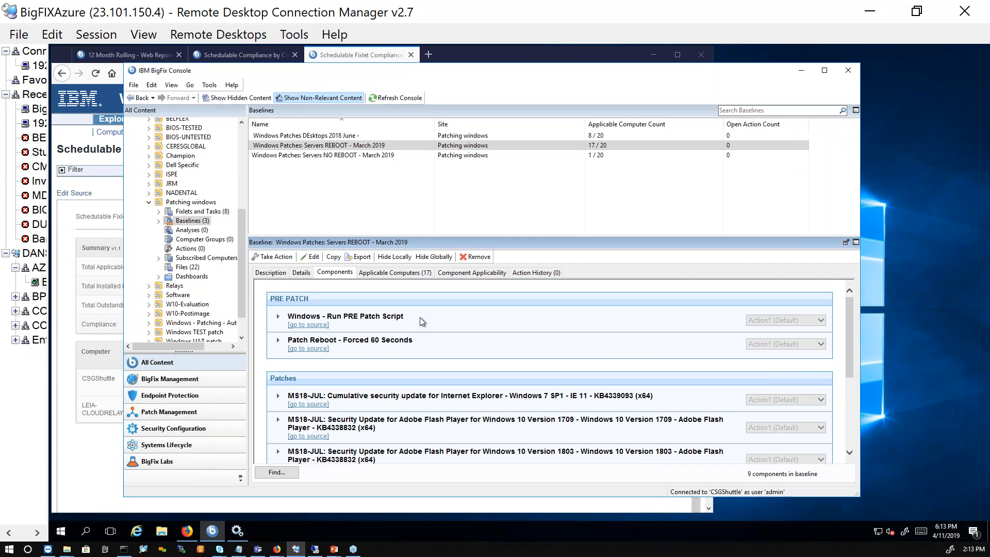
pyautogui.click(308, 325)
pyautogui.click(271, 140)
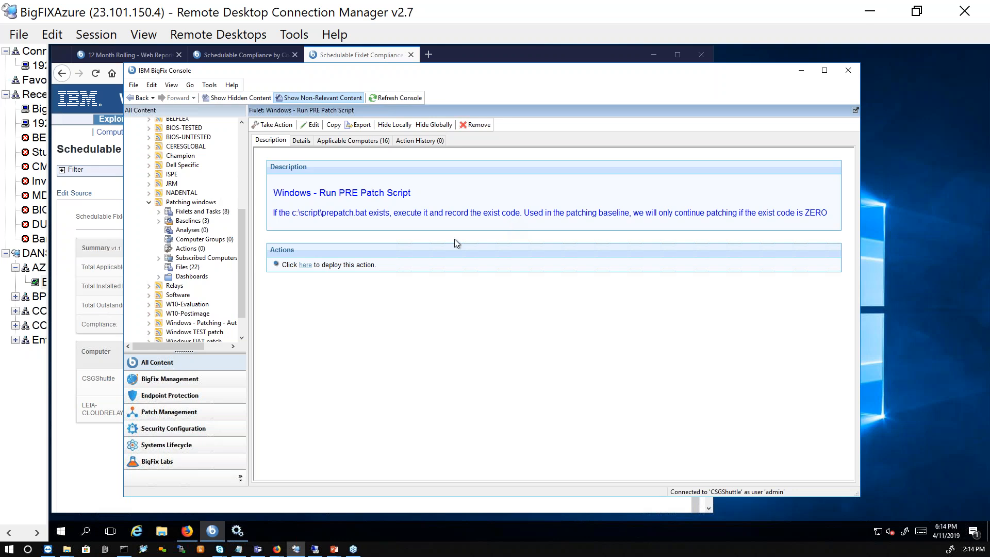
# - Compare the components of the Servers REBOOT - March 2019 baseline with those of the Servers NO REBOOT - March 2019 baseline
pyautogui.click(199, 222)
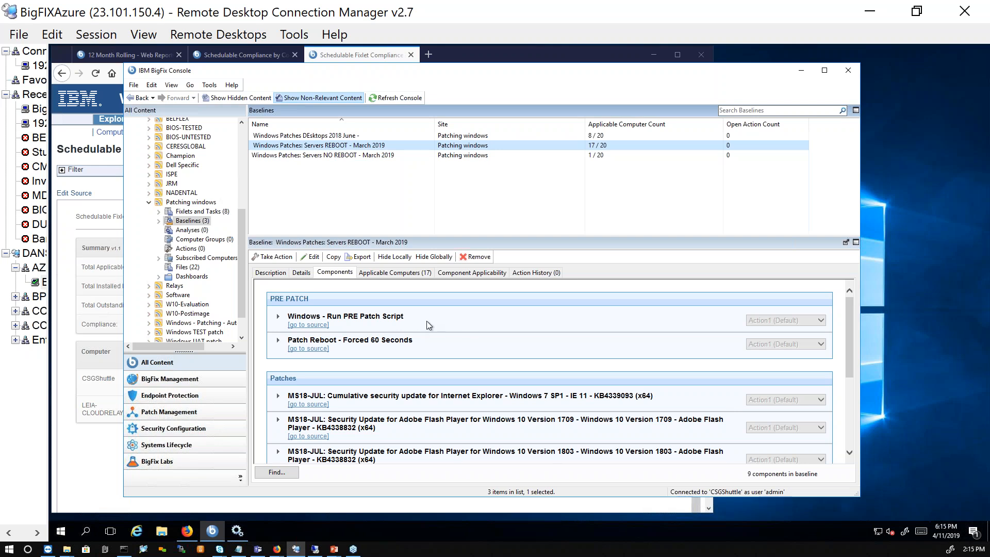
pyautogui.scroll(-3, 499, 324)
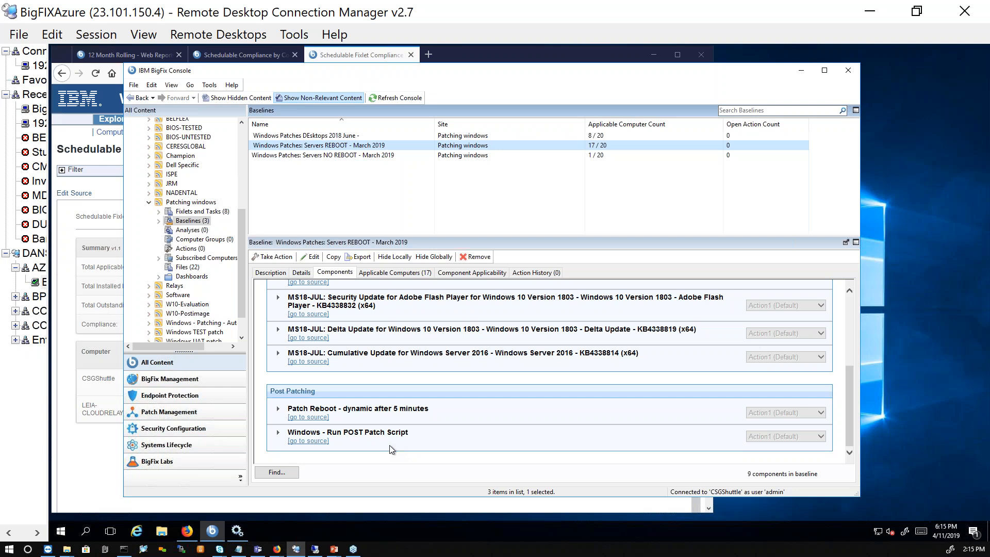
pyautogui.scroll(1, 448, 431)
pyautogui.scroll(4, 454, 429)
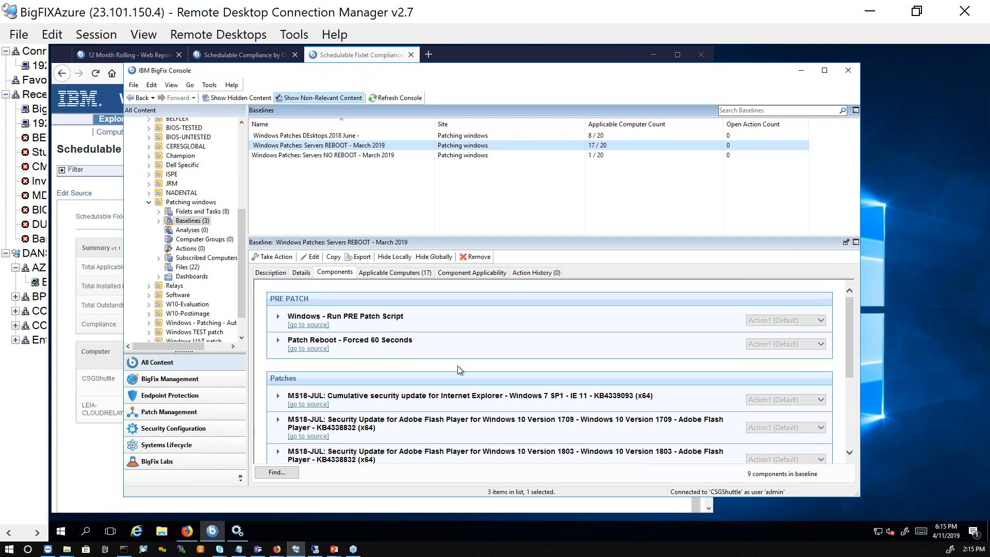
pyautogui.click(319, 155)
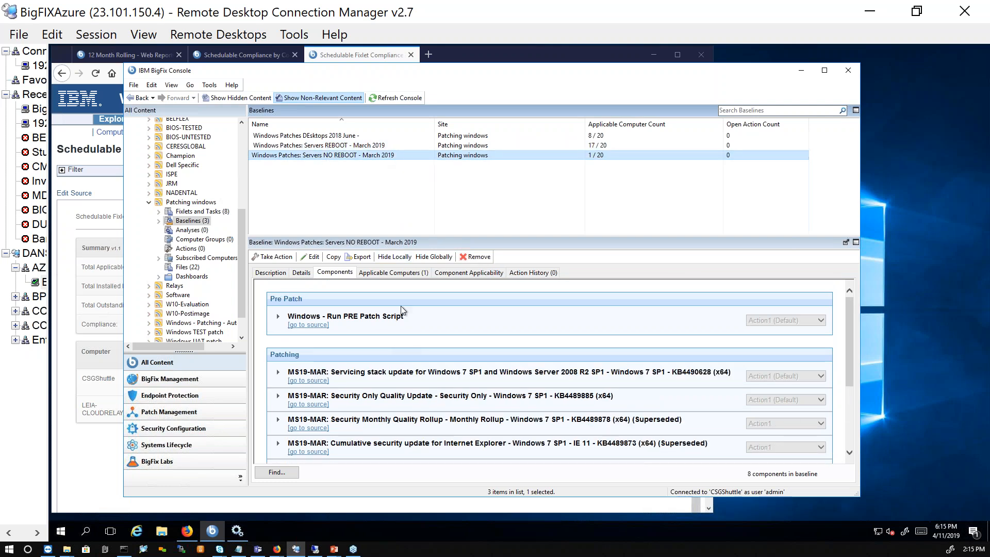
pyautogui.click(373, 146)
pyautogui.click(372, 156)
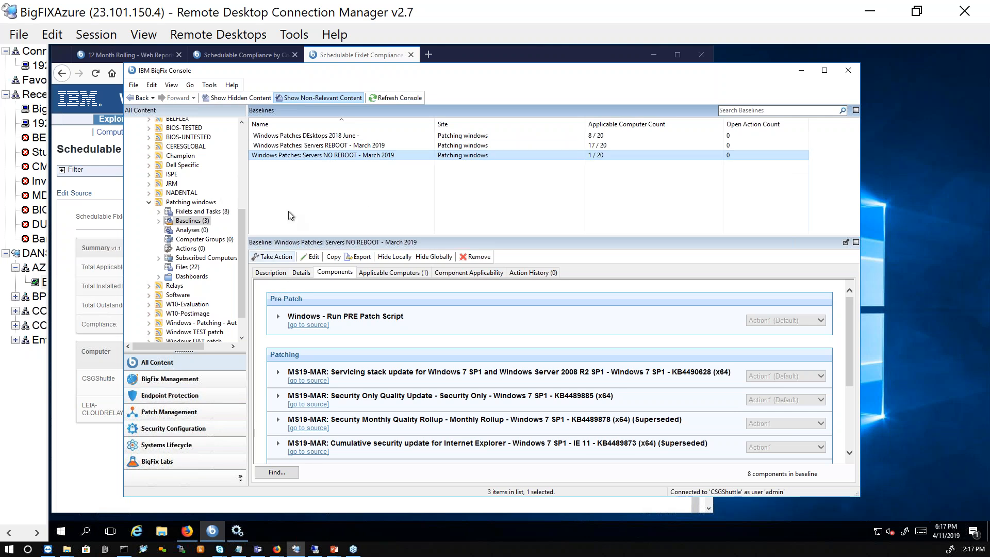
# - Open the Windows Patching Wizard from the Patching Tools in BigFix Labs
pyautogui.click(185, 462)
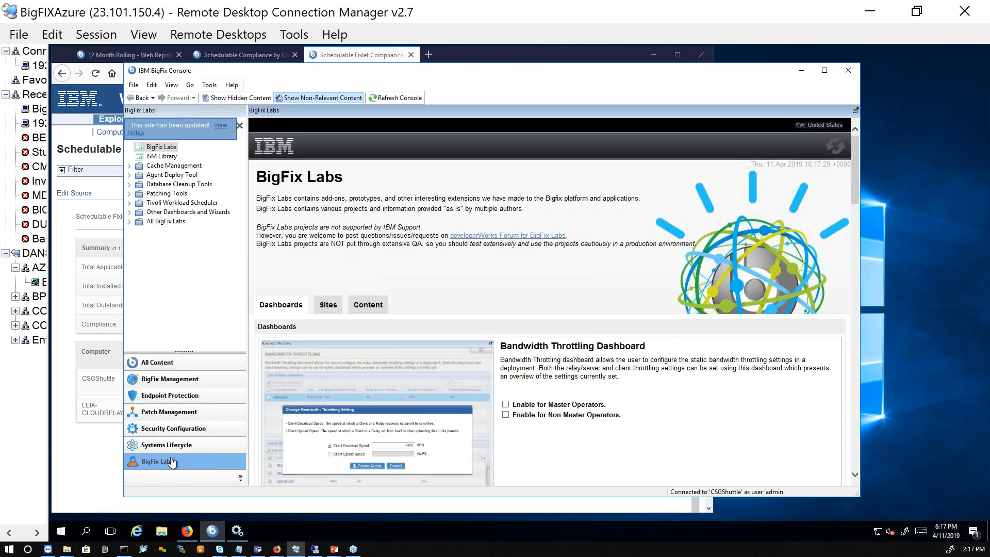
pyautogui.scroll(-10, 621, 351)
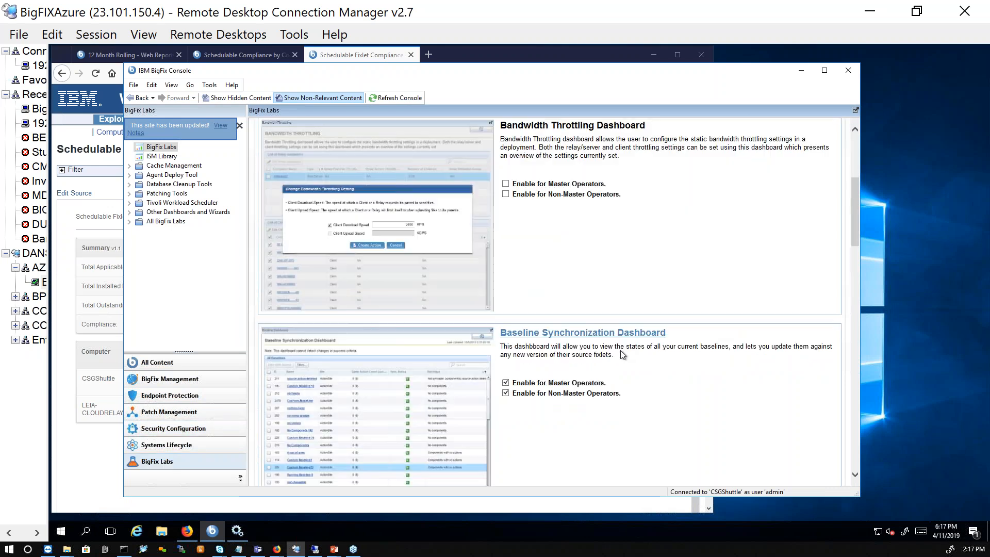
pyautogui.scroll(-8, 621, 351)
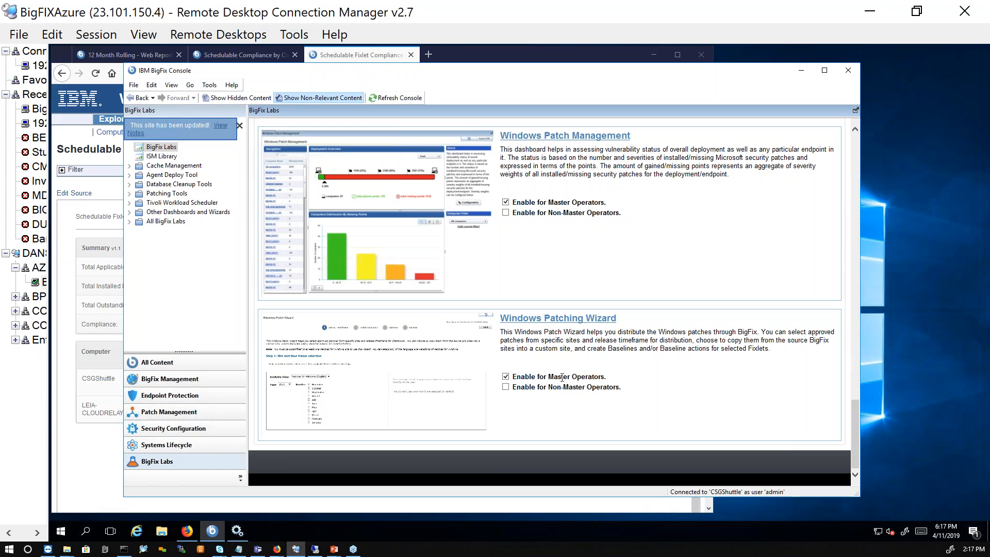
pyautogui.click(130, 194)
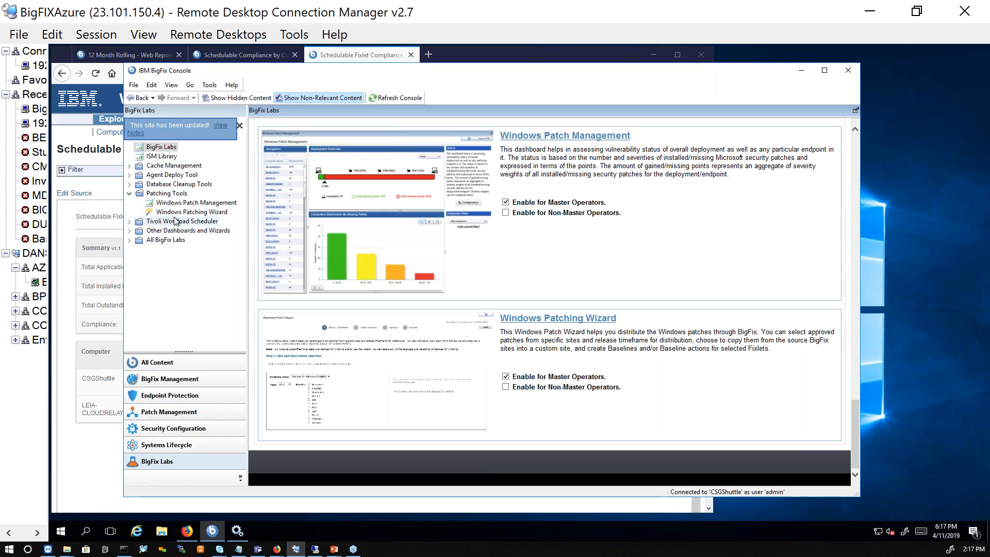
pyautogui.click(185, 212)
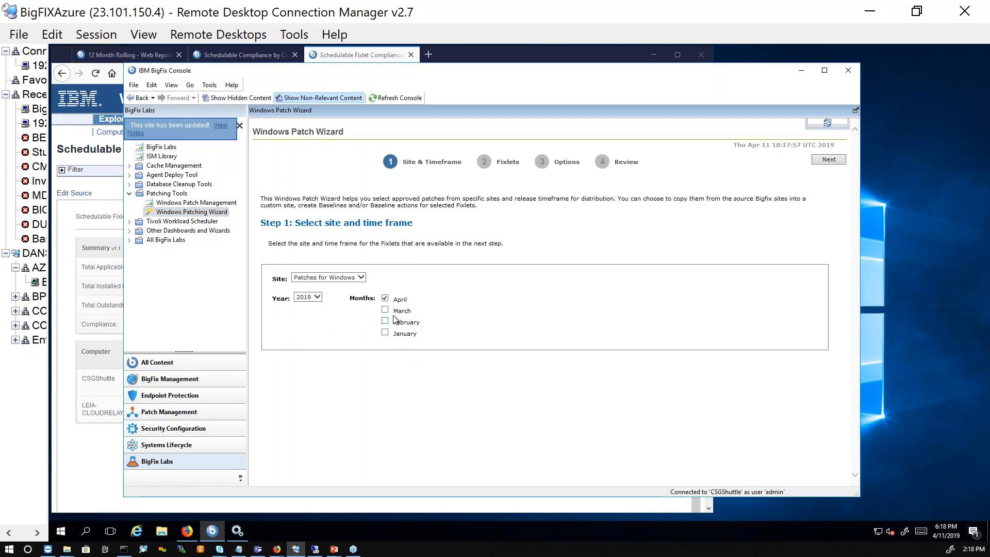
# - Set the wizard's time frame to April and March 2019 for the Patches for Windows site and proceed to fixlet selection
pyautogui.click(322, 297)
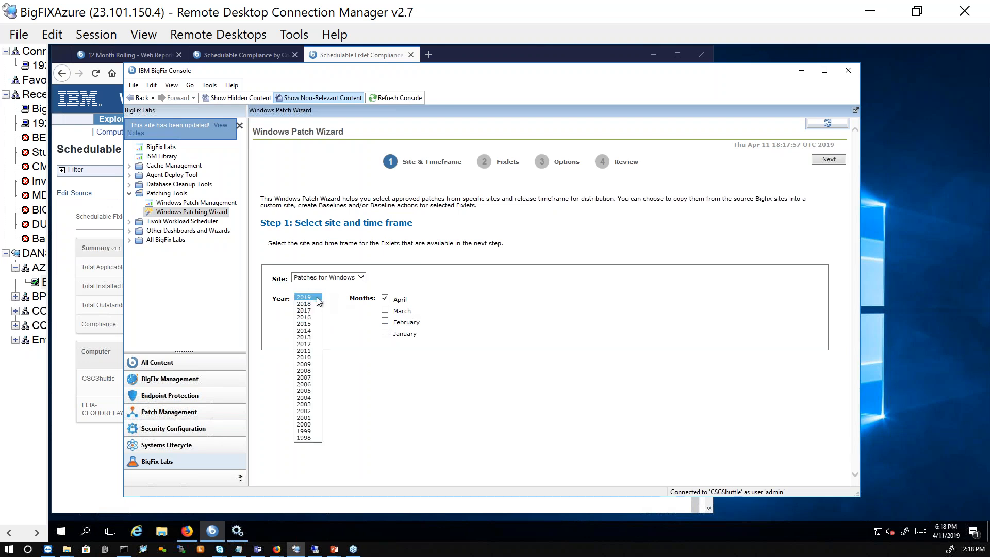
pyautogui.click(315, 306)
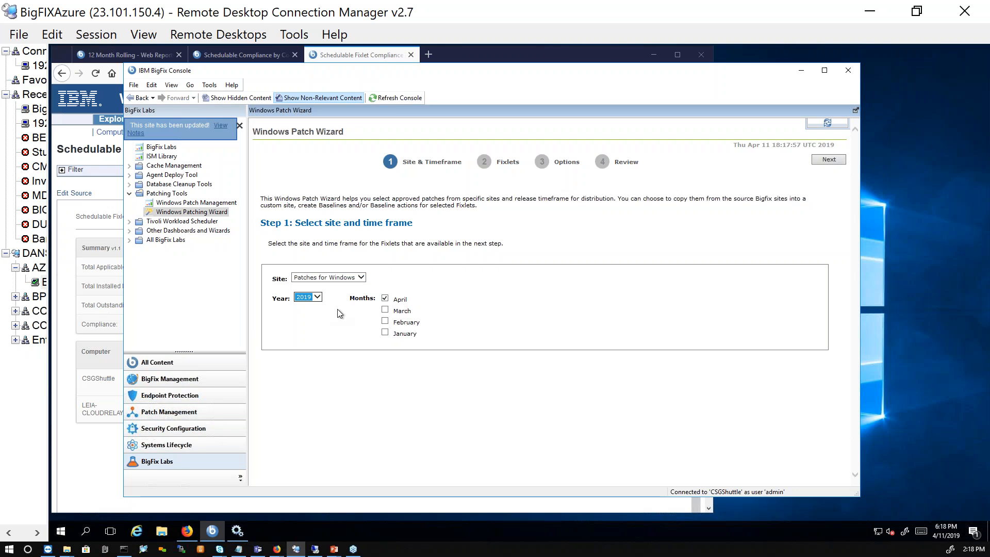
pyautogui.click(363, 279)
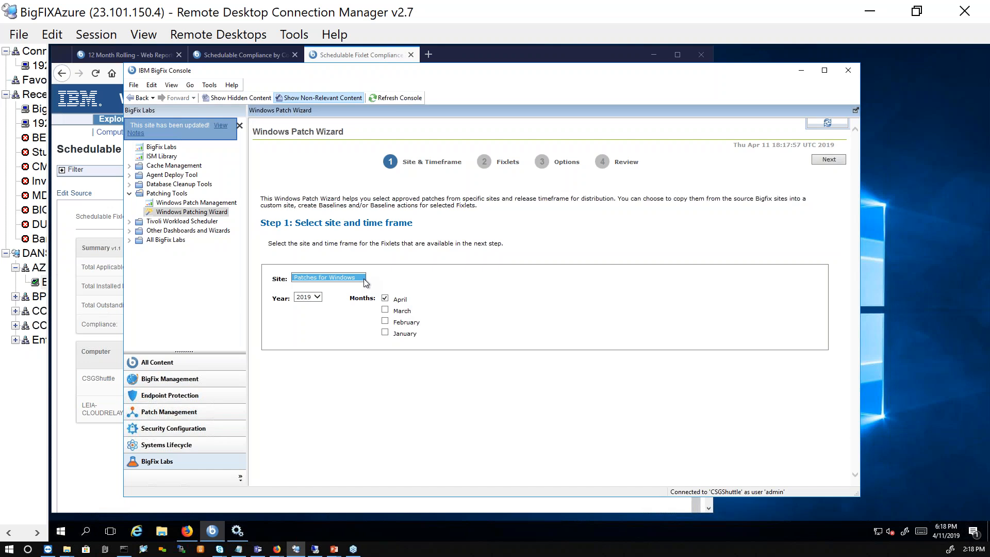
pyautogui.click(471, 332)
pyautogui.click(387, 311)
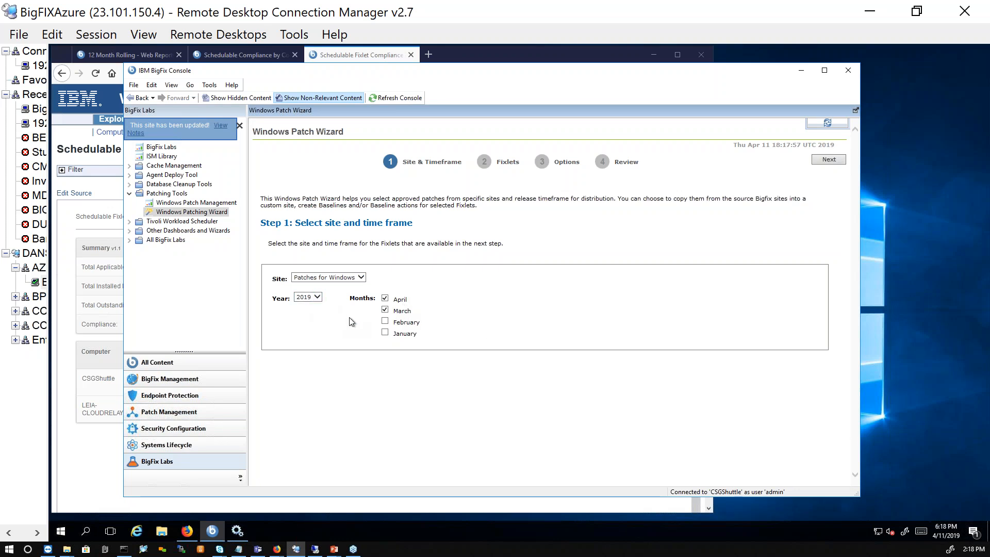
pyautogui.click(829, 161)
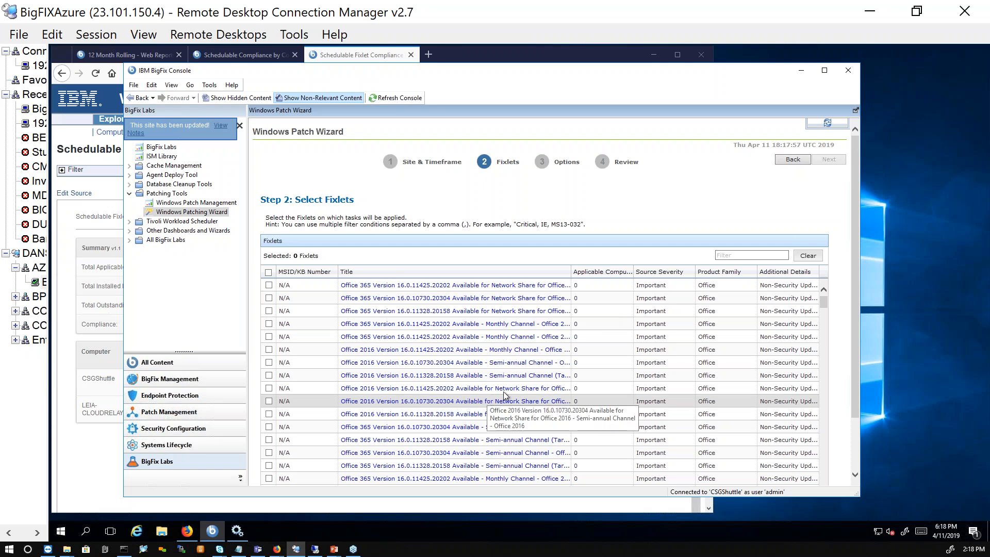
# - Sort the fixlets by applicable computer count in descending order and select every fixlet that applies to at least one computer
pyautogui.click(609, 272)
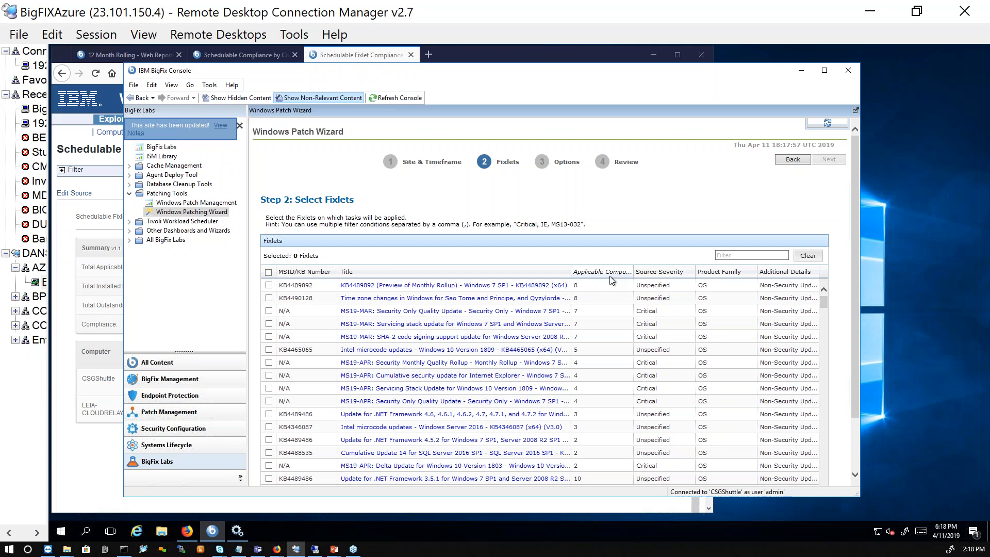
pyautogui.scroll(-3, 612, 362)
pyautogui.scroll(-5, 612, 362)
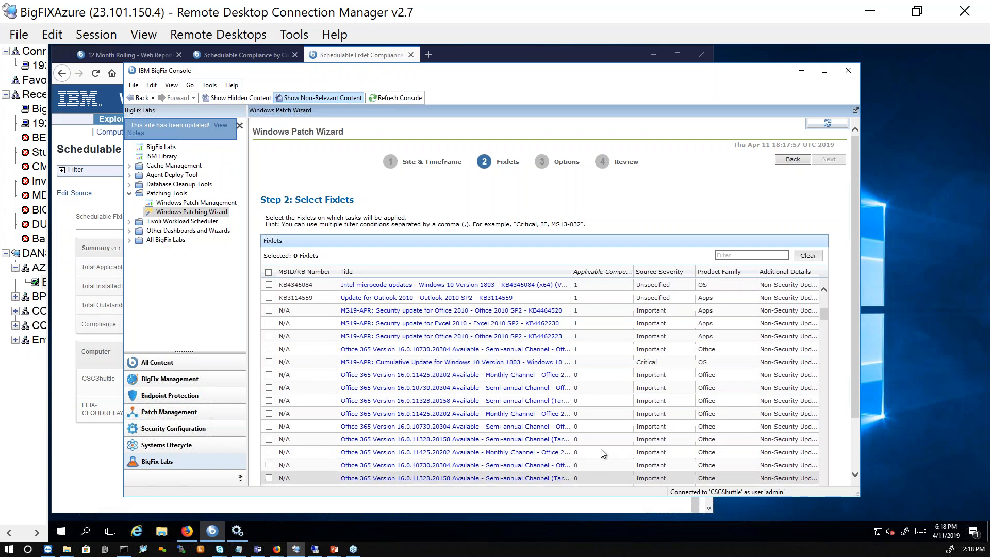
pyautogui.click(269, 362)
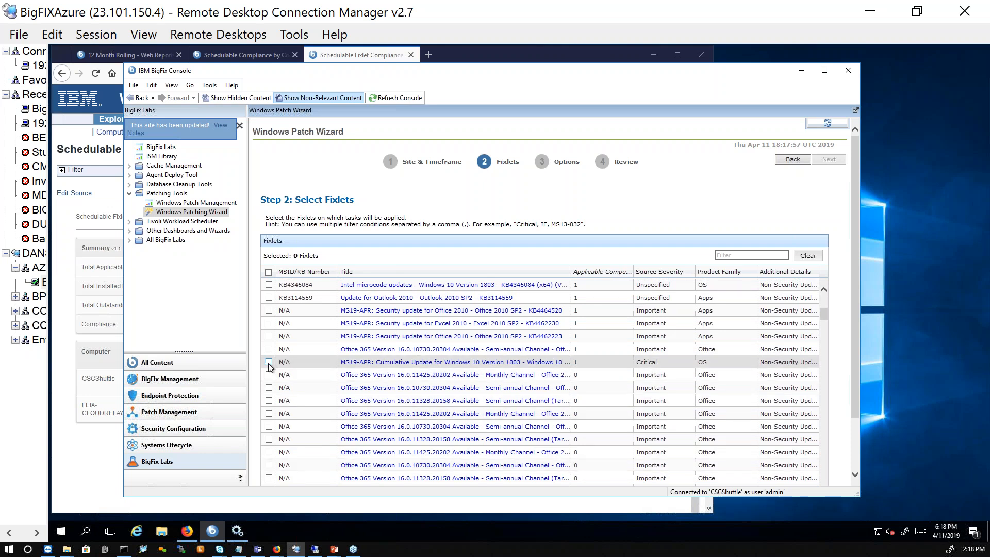
pyautogui.click(269, 349)
pyautogui.click(269, 336)
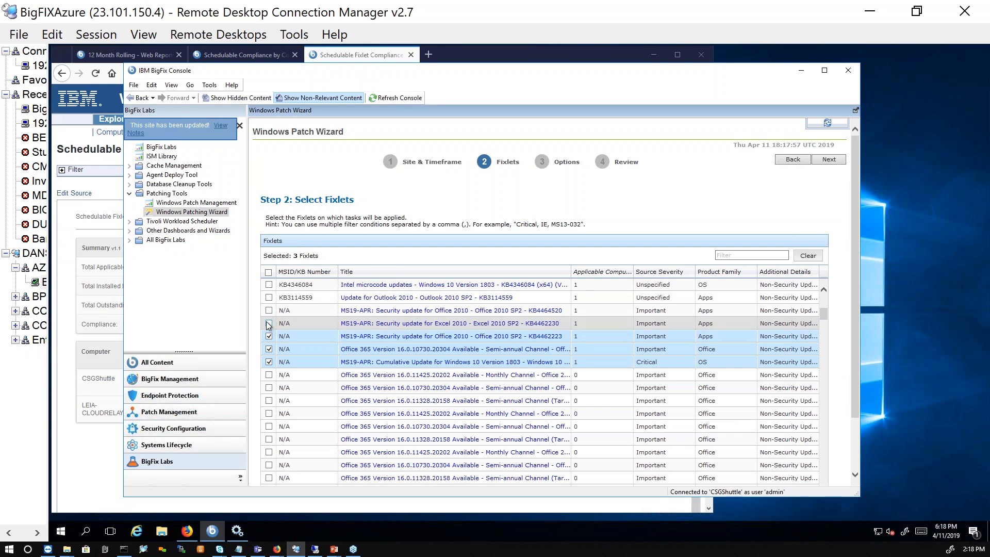
pyautogui.click(268, 323)
pyautogui.scroll(2, 269, 325)
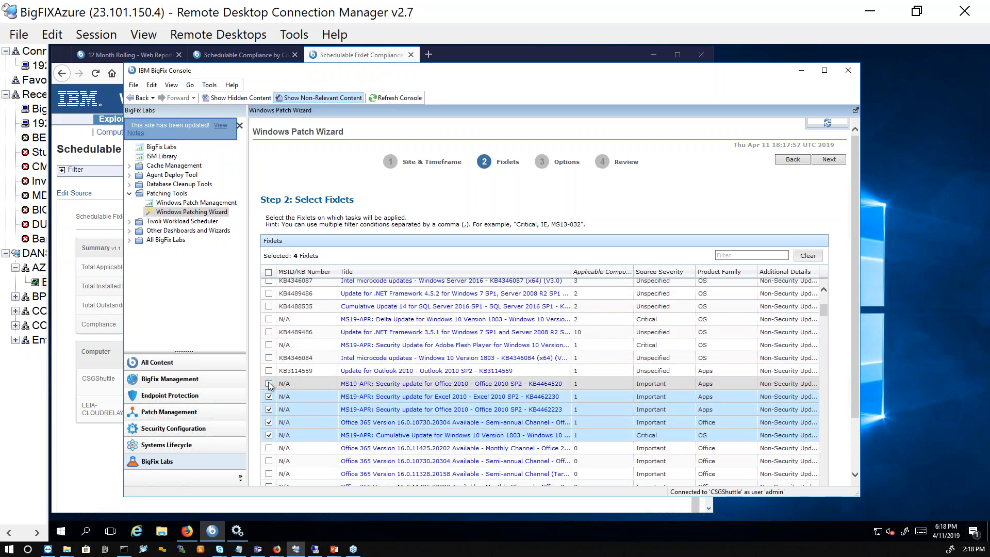
pyautogui.click(269, 383)
pyautogui.click(269, 370)
pyautogui.click(269, 358)
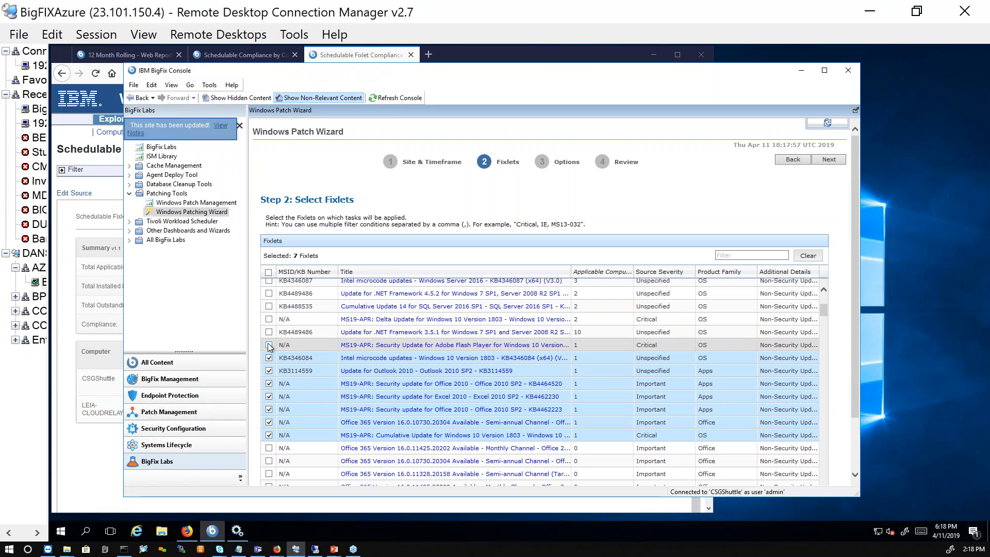
pyautogui.click(269, 345)
pyautogui.click(268, 332)
pyautogui.click(268, 319)
pyautogui.click(269, 305)
pyautogui.scroll(3, 293, 329)
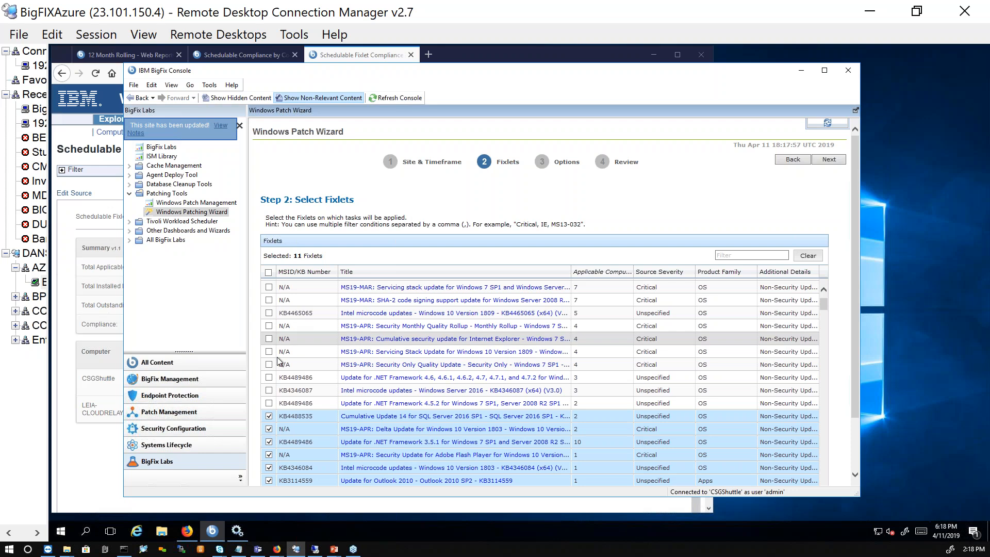
pyautogui.click(269, 404)
pyautogui.click(269, 391)
pyautogui.click(269, 377)
pyautogui.click(267, 364)
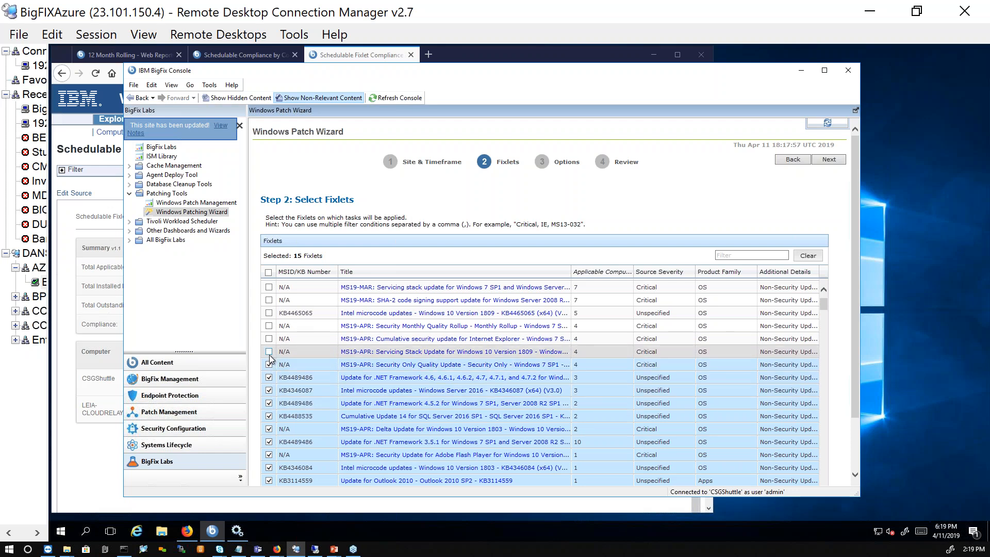
pyautogui.click(268, 352)
pyautogui.click(269, 339)
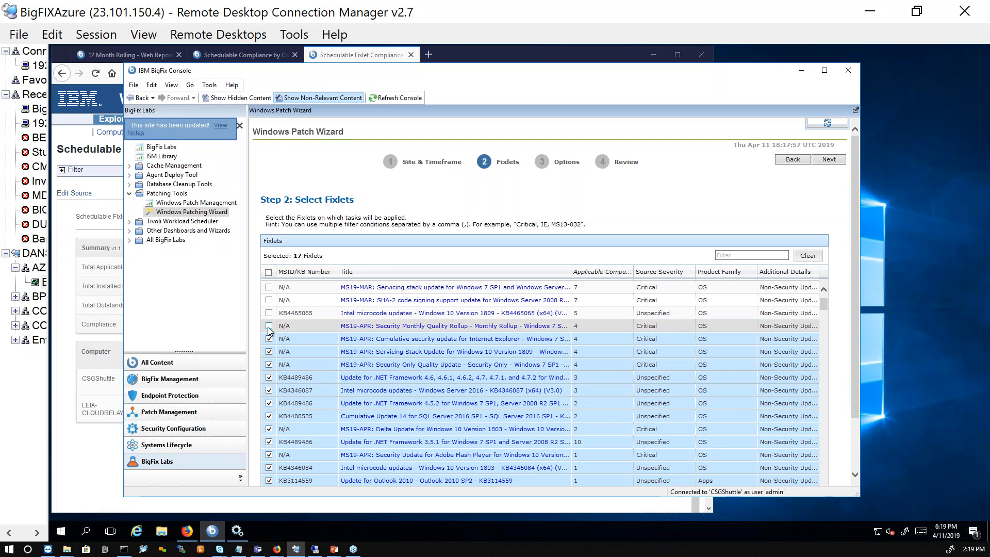
pyautogui.click(269, 326)
pyautogui.click(268, 313)
pyautogui.click(269, 301)
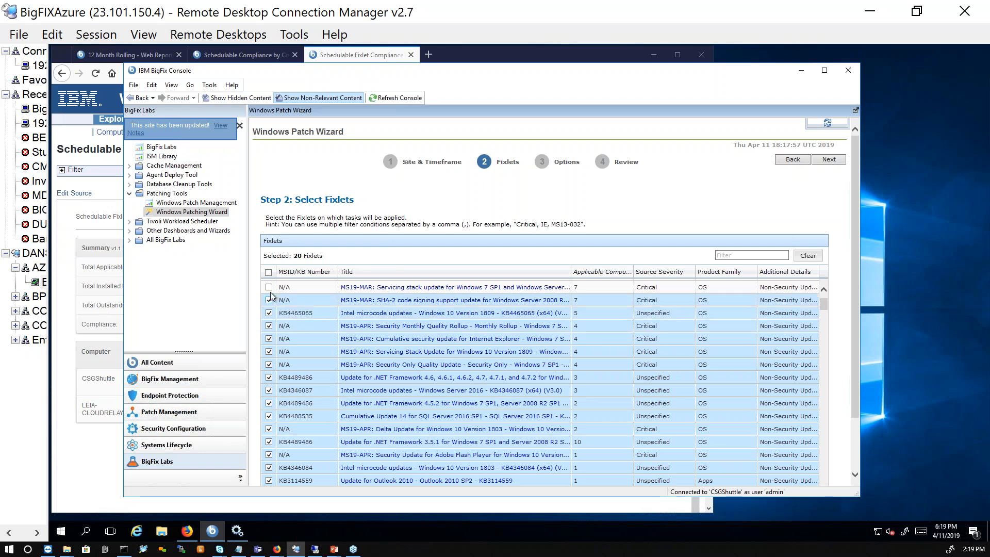
pyautogui.click(269, 287)
pyautogui.scroll(1, 275, 318)
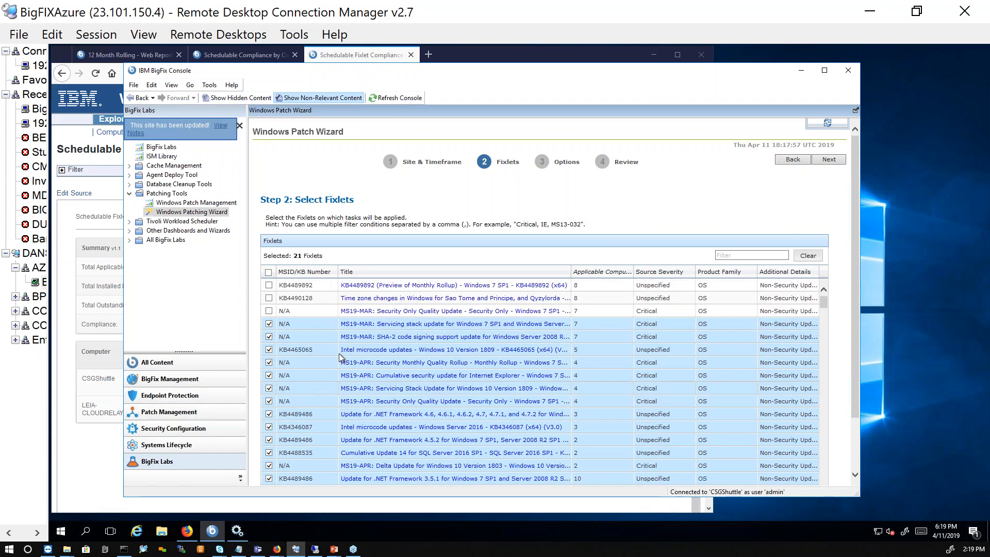
pyautogui.click(269, 311)
pyautogui.click(269, 298)
pyautogui.click(269, 287)
# - Filter the fixlet list by "critical" and proceed to the wizard's options with the selected fixlets
pyautogui.click(739, 257)
pyautogui.write('critical')
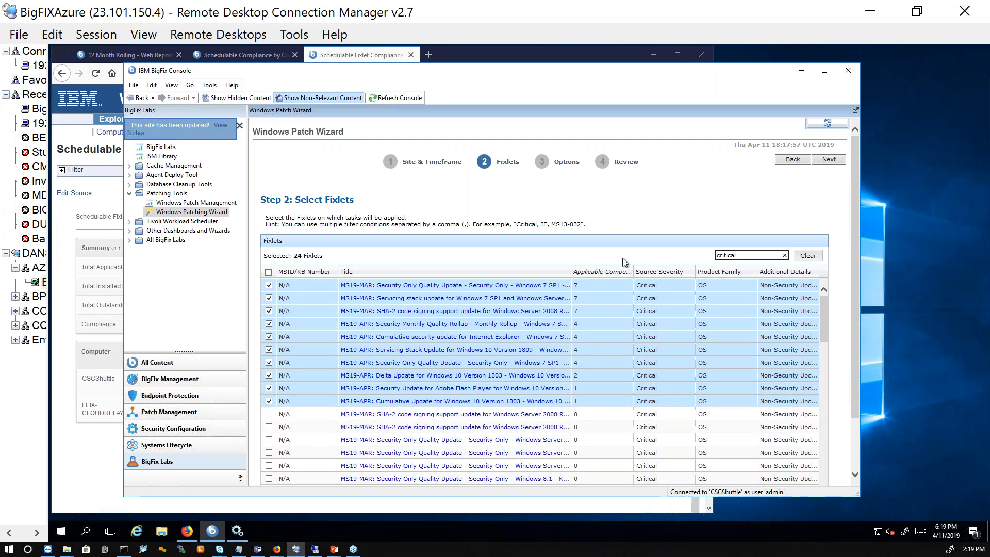
pyautogui.click(827, 159)
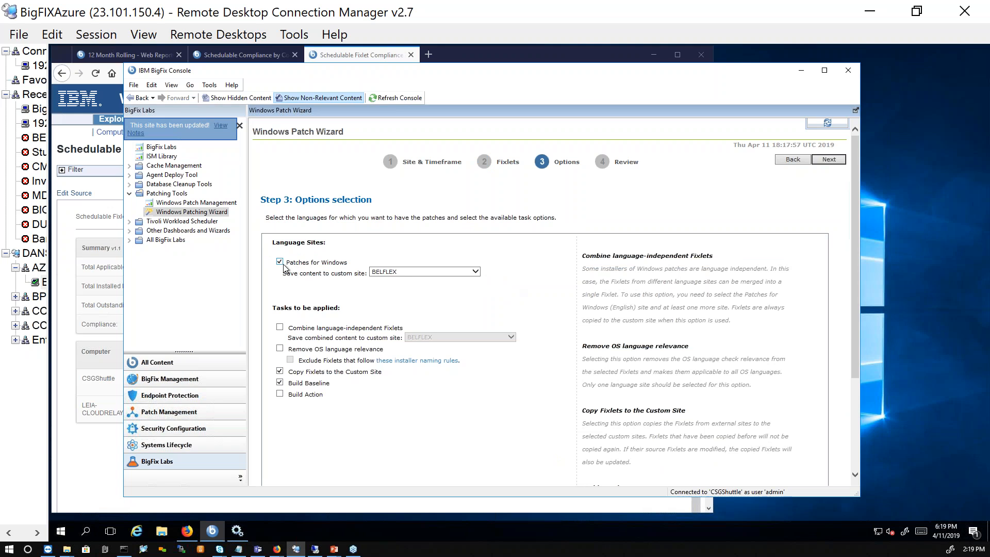
# - Save the content to the Patching windows custom site, disable copying fixlets to the custom site, and proceed to the review
pyautogui.click(475, 272)
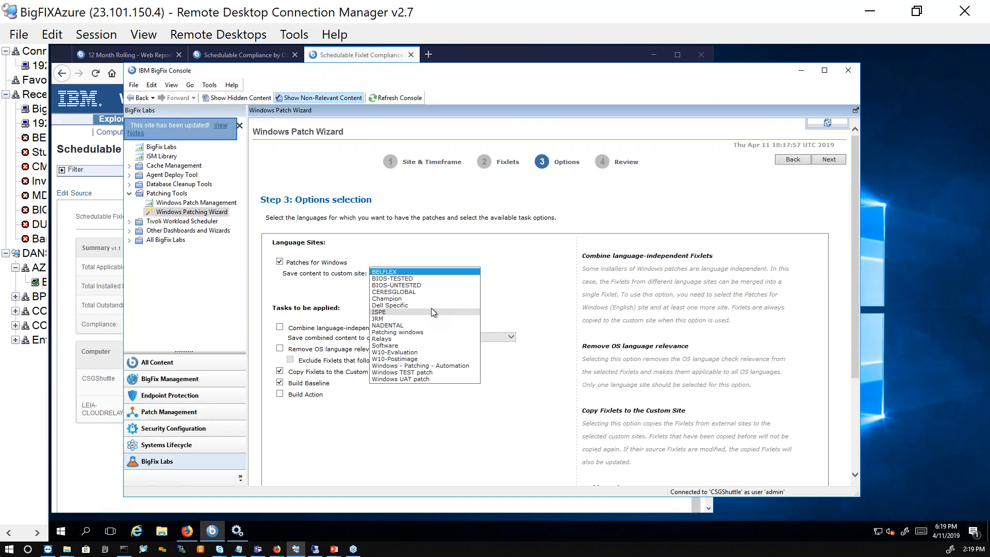
pyautogui.click(382, 333)
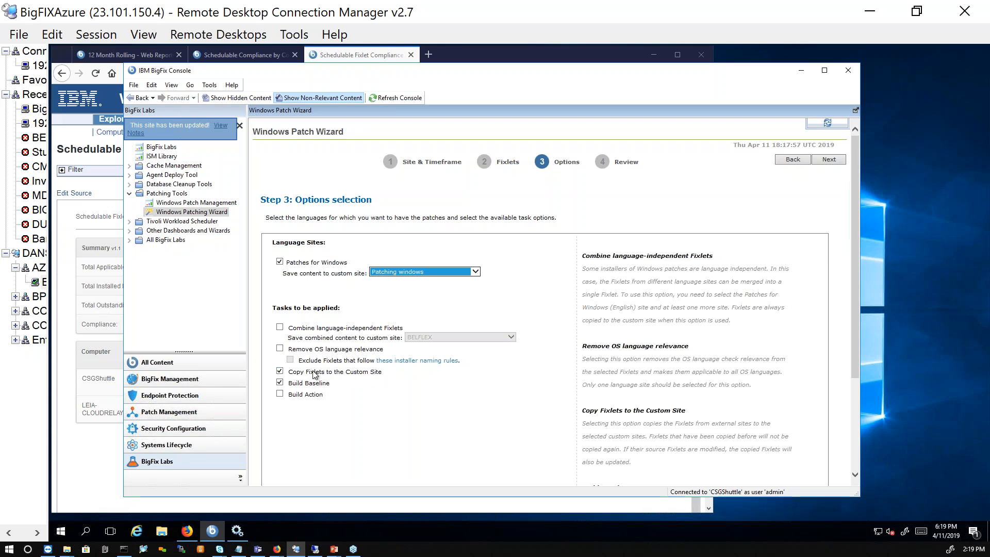
pyautogui.click(280, 371)
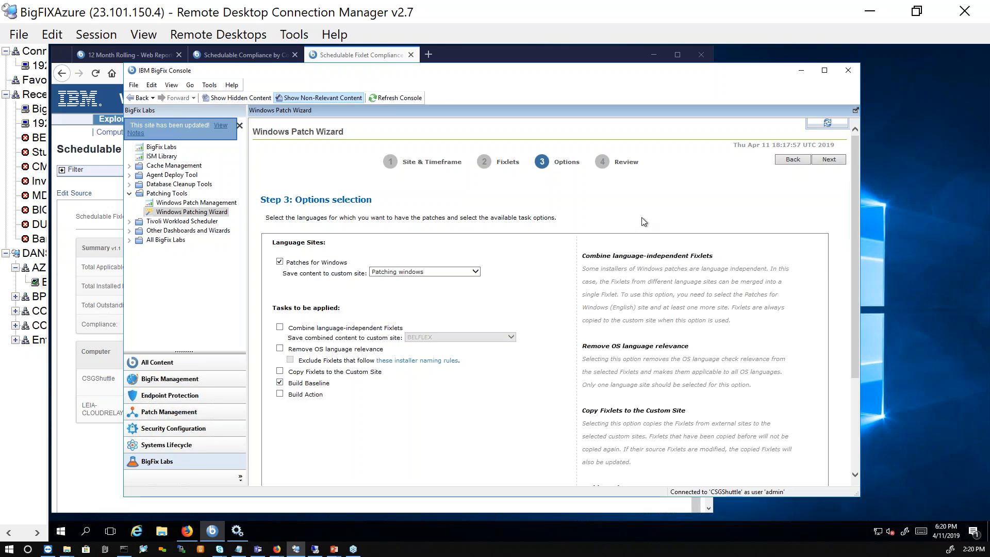
pyautogui.click(829, 160)
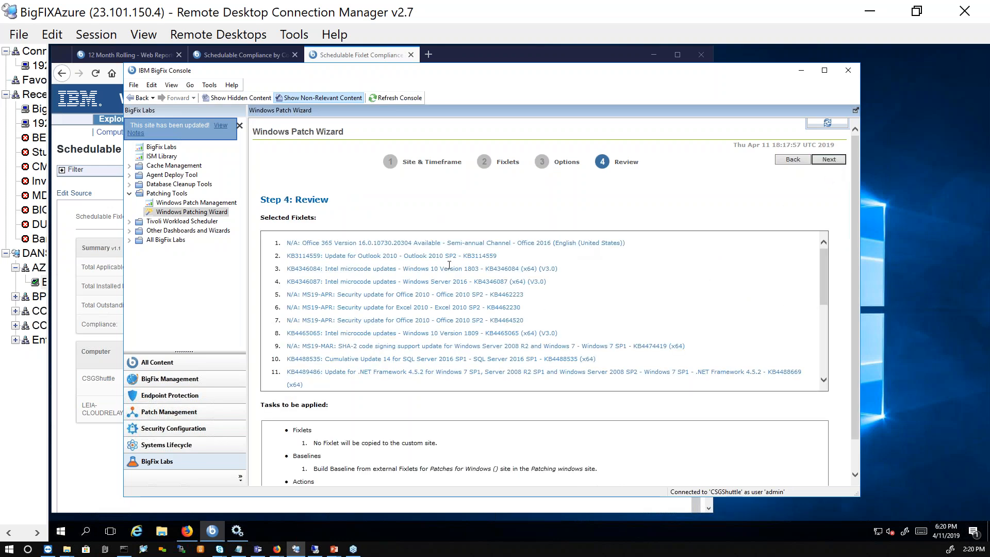
# - Review the selected fixlets and the tasks to be applied, and run the wizard to build the baseline in the Patching windows site
pyautogui.scroll(-3, 336, 296)
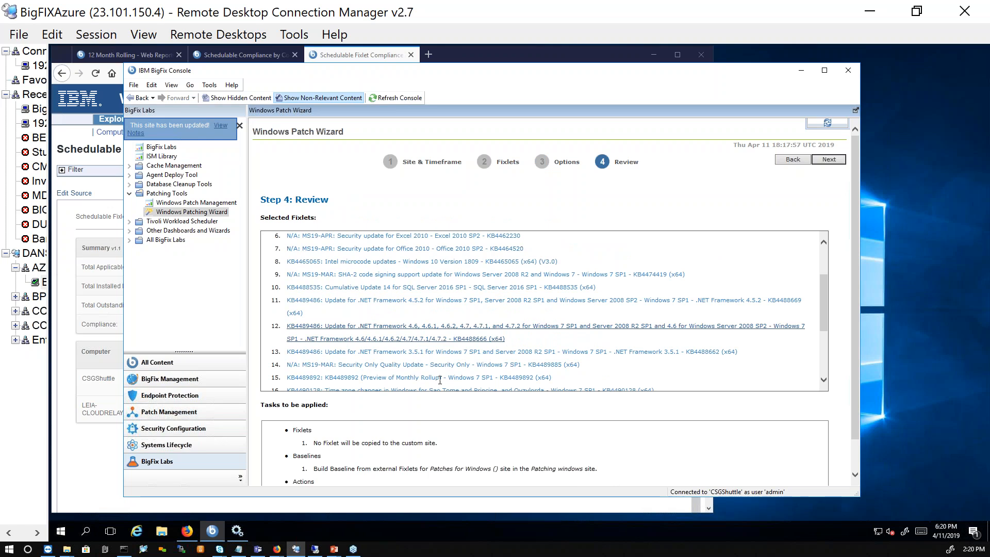
pyautogui.scroll(-1, 454, 445)
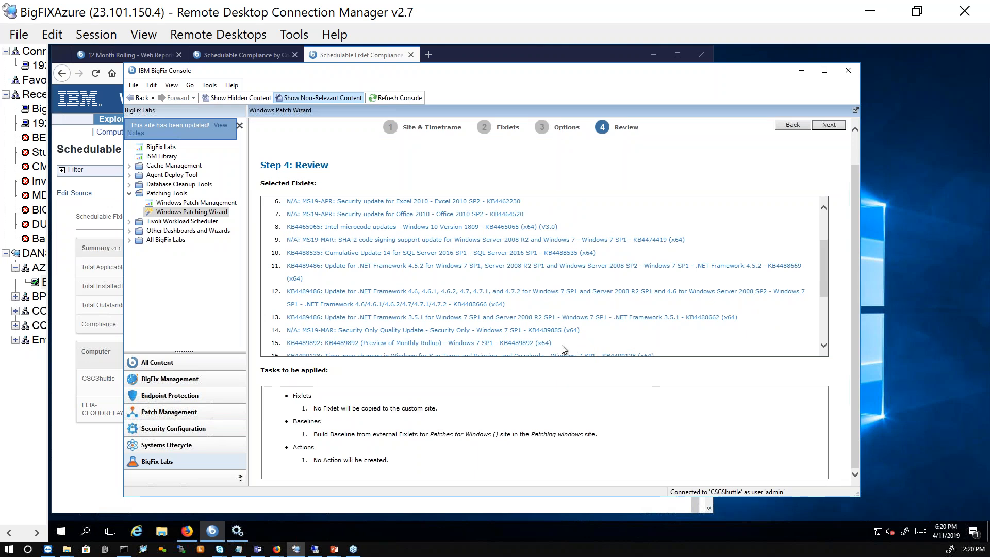
pyautogui.click(830, 125)
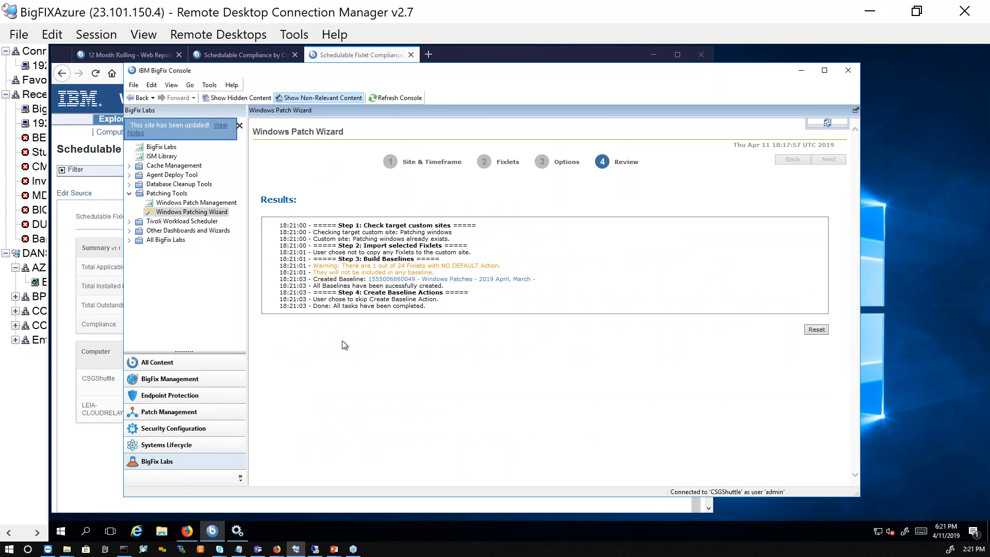
# - Open the new April and March 2019 Windows Patches baseline in the Patching windows site and examine its component list
pyautogui.click(205, 364)
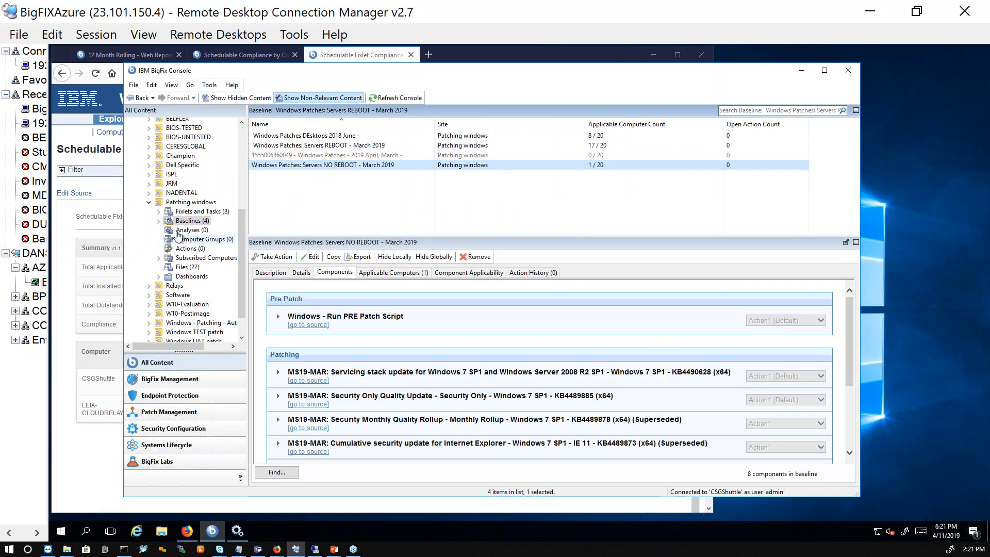
pyautogui.click(311, 156)
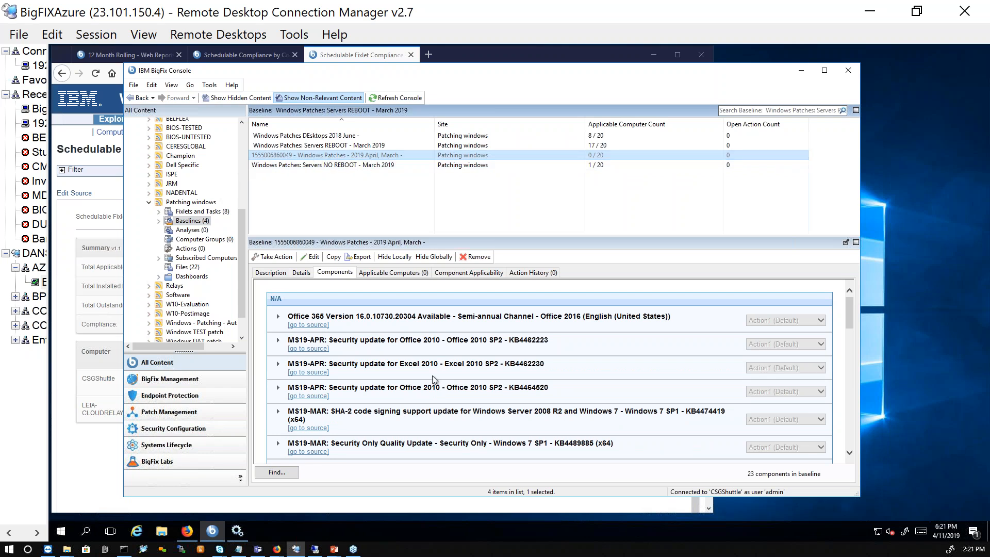
pyautogui.scroll(-12, 432, 377)
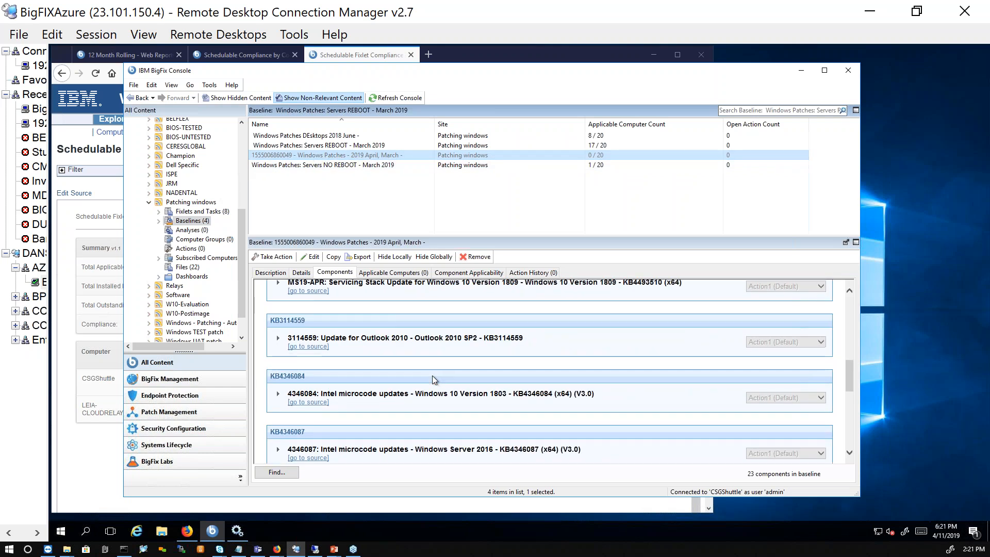
pyautogui.scroll(-6, 433, 379)
pyautogui.scroll(-1, 433, 379)
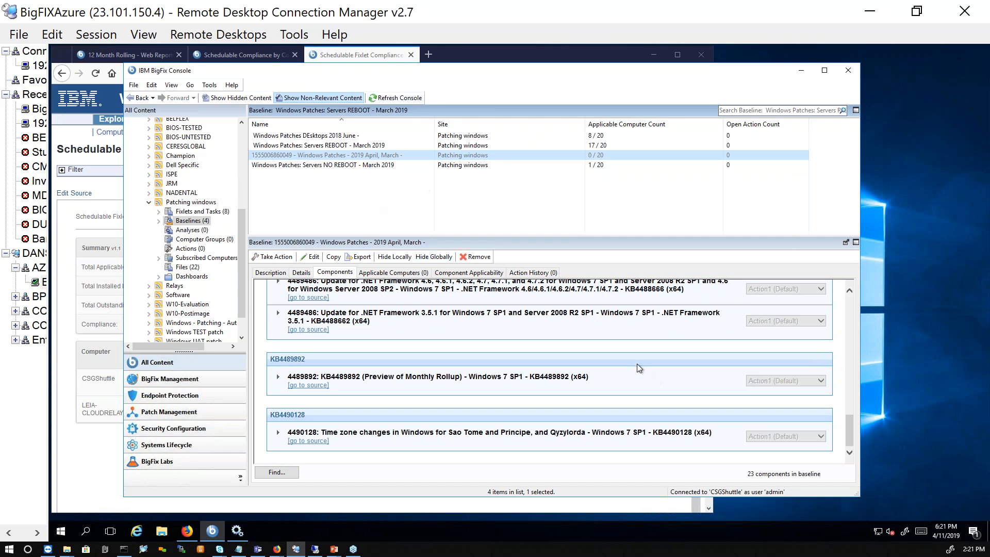
pyautogui.scroll(5, 605, 360)
pyautogui.scroll(10, 605, 359)
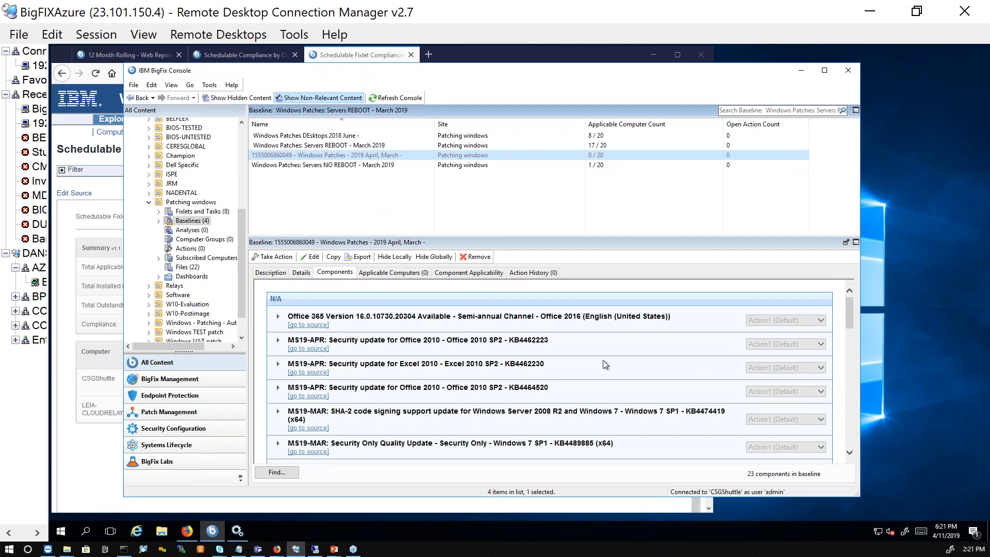
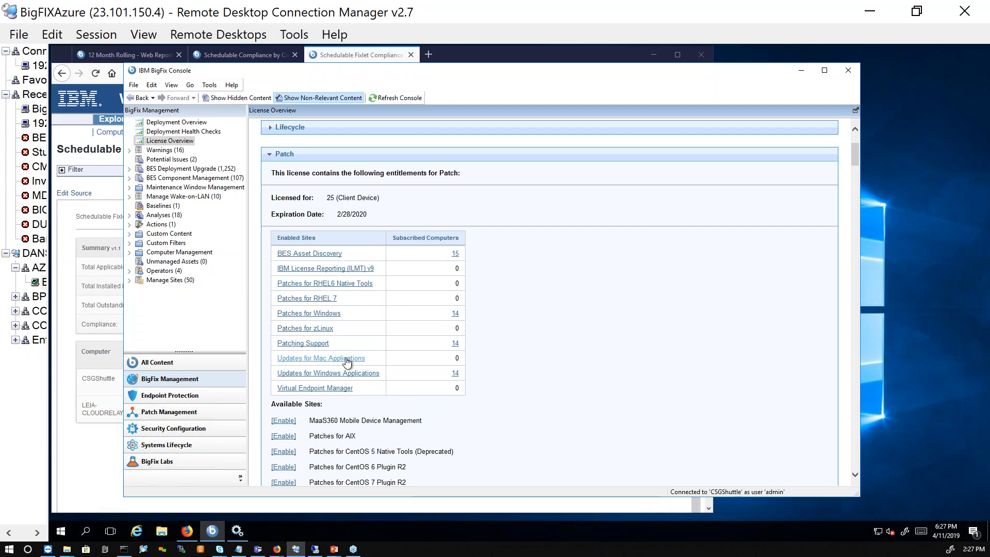
# - Review the sites available for enabling under the Patch entitlement in the license overview
pyautogui.scroll(-4, 347, 363)
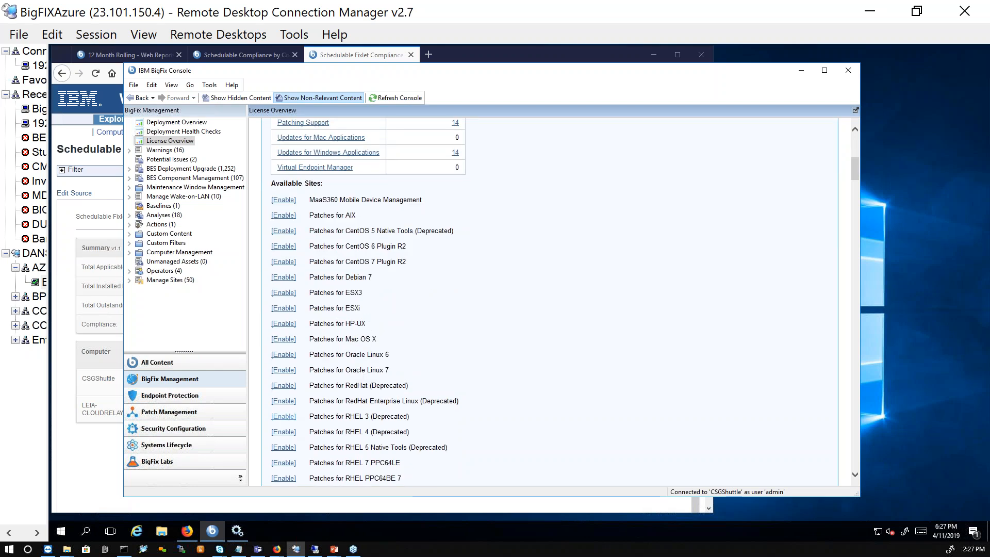
pyautogui.scroll(-1, 291, 420)
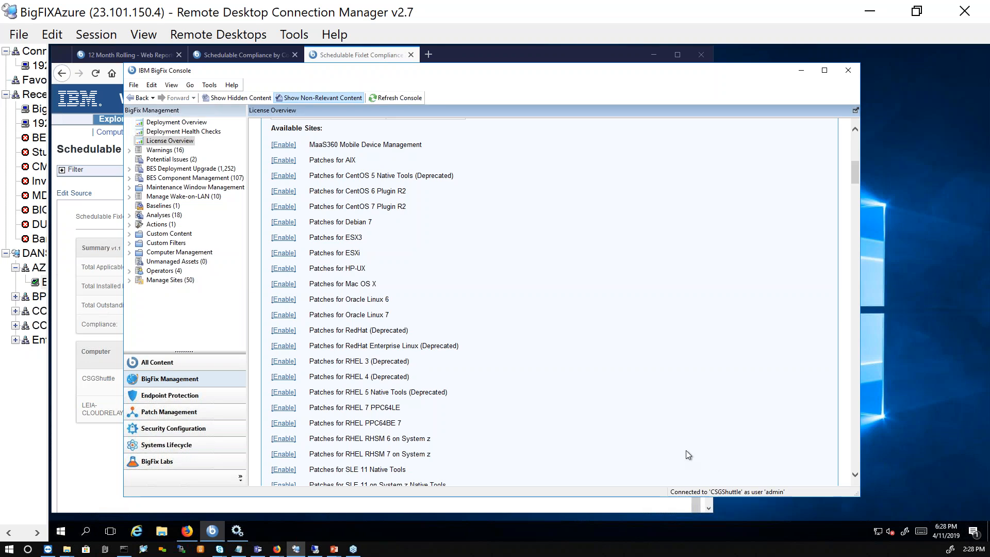
# - Switch to all content, show the complete list of fixlets and tasks, and collapse the computer groups
pyautogui.click(199, 358)
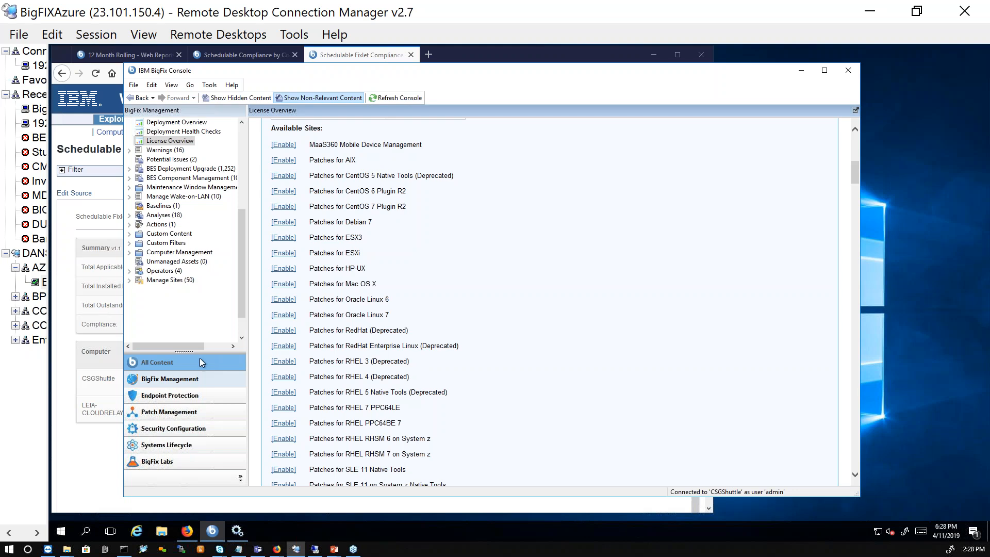
pyautogui.moveTo(241, 250); pyautogui.dragTo(233, 120)
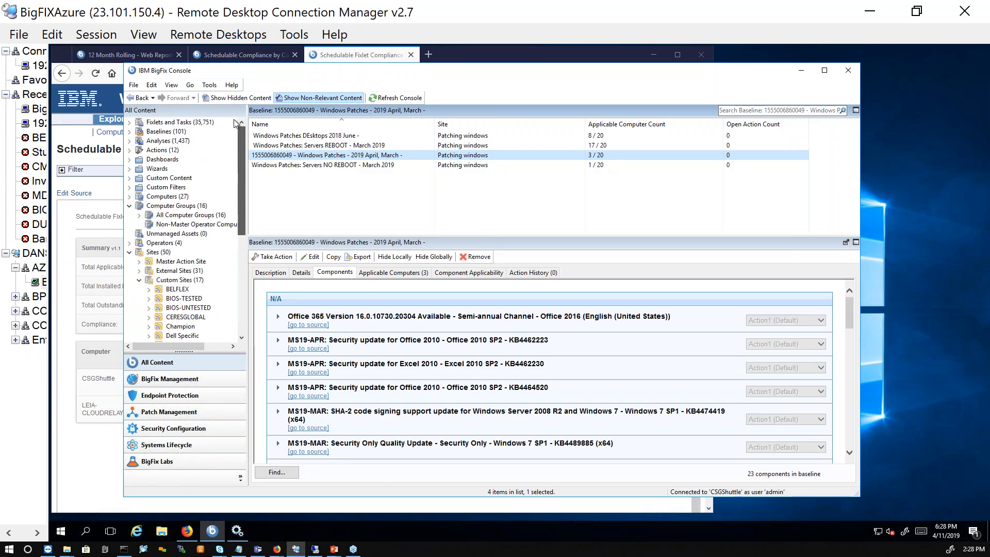
pyautogui.click(184, 233)
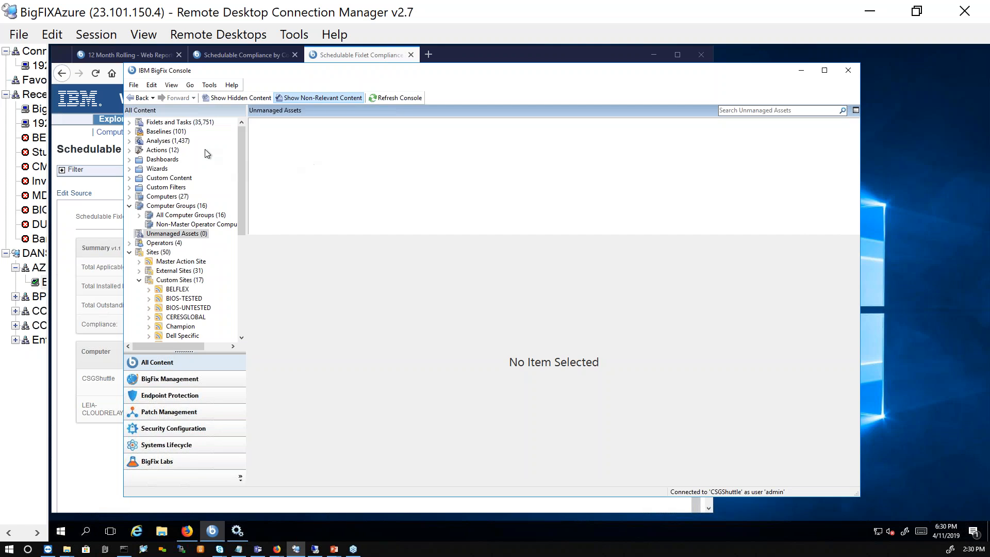
pyautogui.click(178, 123)
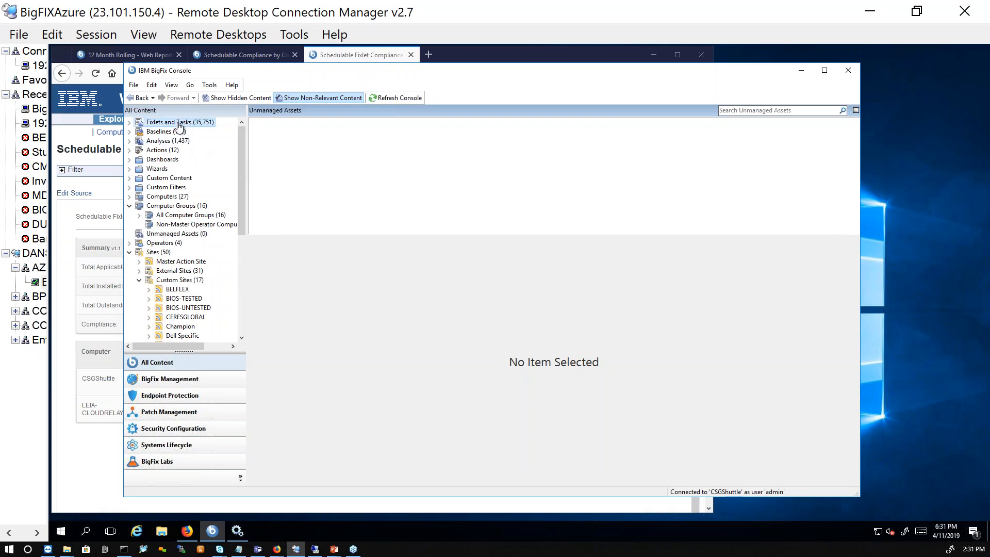
pyautogui.click(186, 379)
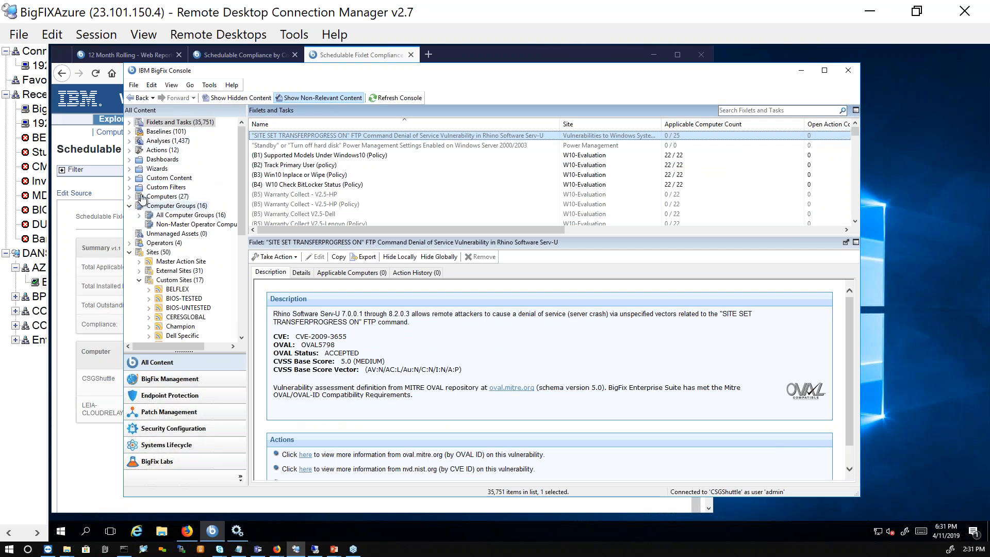
pyautogui.click(129, 206)
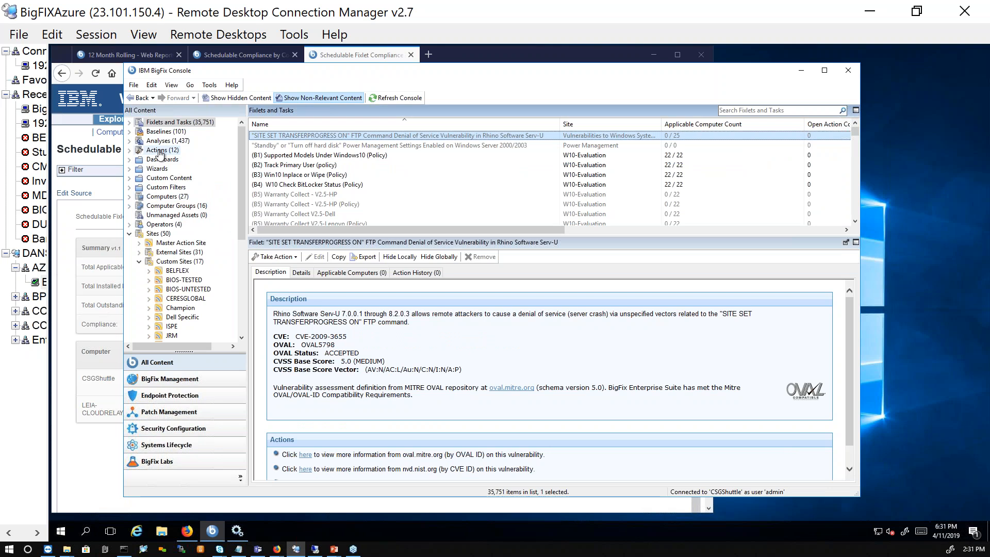
# - Open the BES Component Management content in the BigFix Management domain and hide non-relevant content
pyautogui.click(170, 380)
pyautogui.click(170, 178)
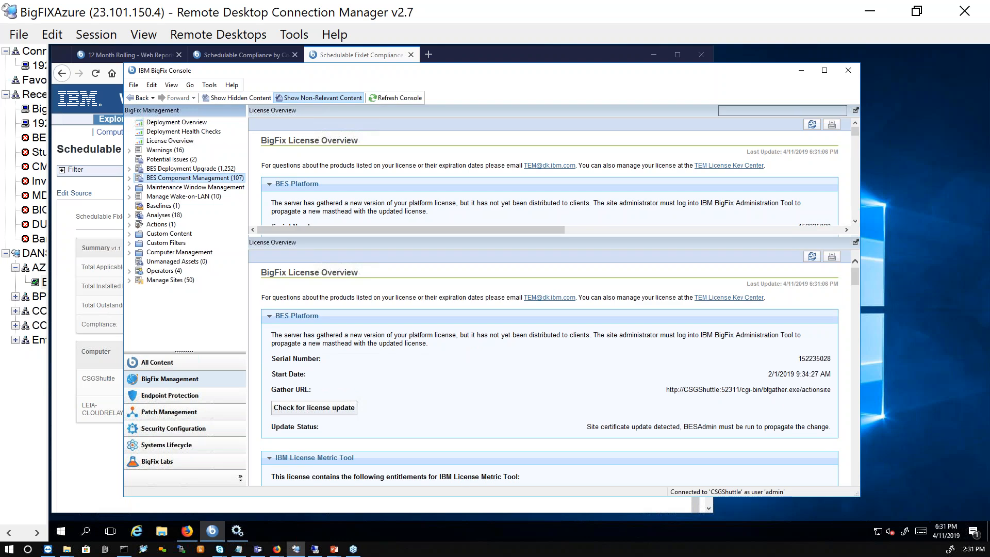
pyautogui.click(331, 98)
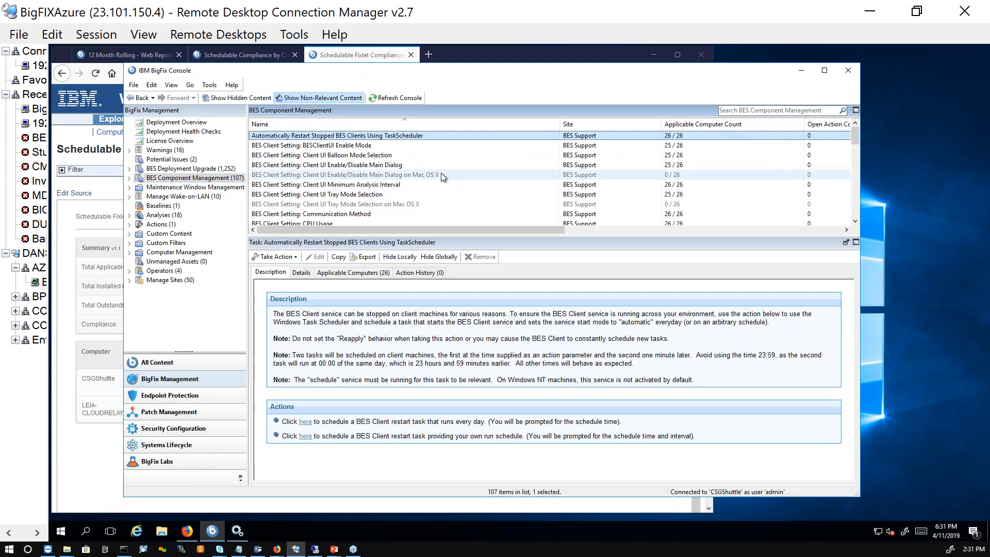
pyautogui.scroll(-7, 442, 165)
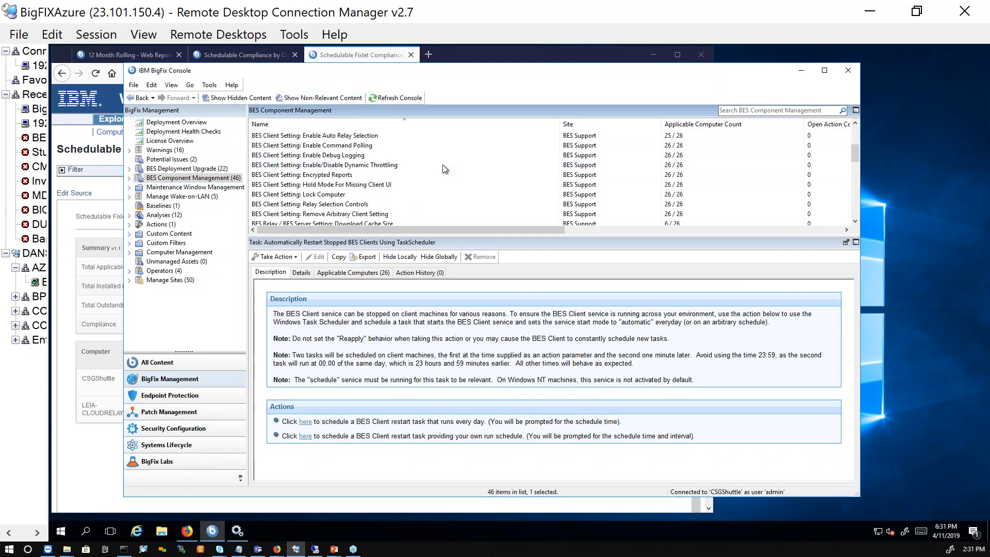
# - Open the BES Deployment Upgrade content and view the Install/Update IBM BigFix Client Deploy Tool (Version 9.5.10) fixlet
pyautogui.click(211, 170)
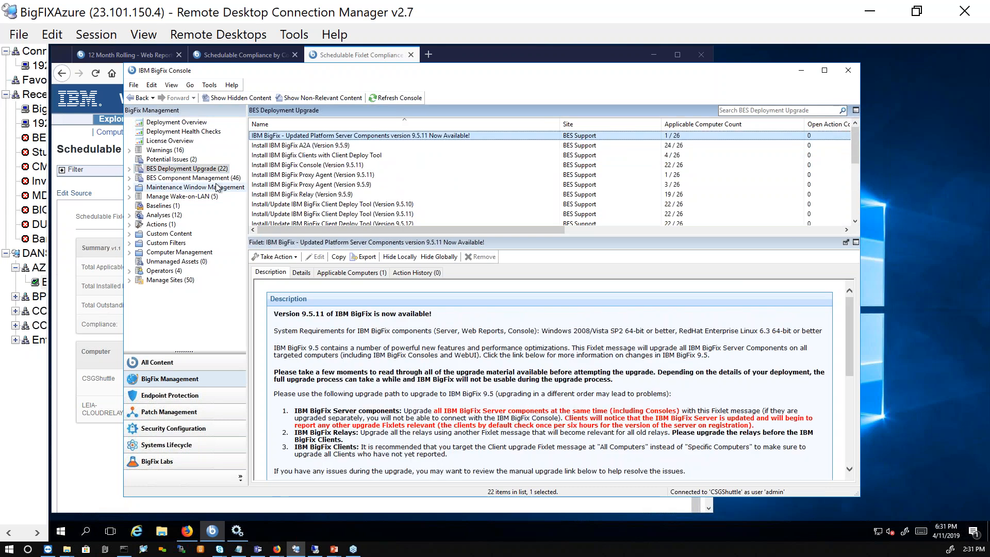
pyautogui.click(372, 204)
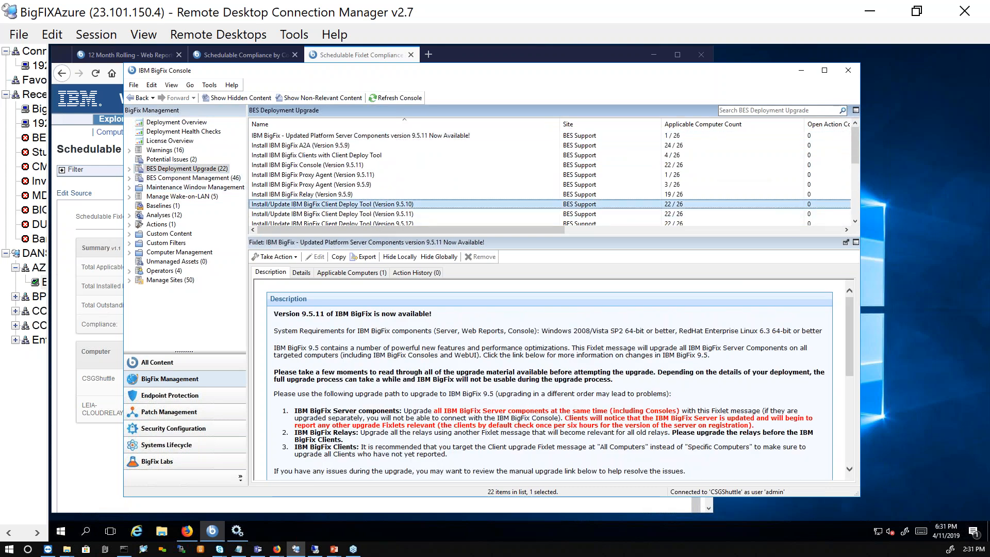
pyautogui.scroll(-1, 508, 219)
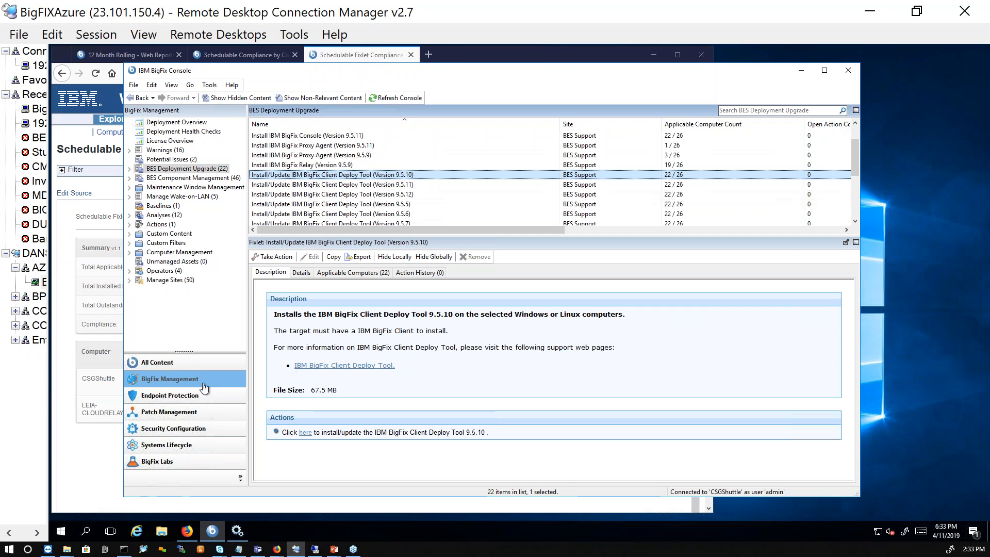
# - Open the recent application vendor content in the Patch Management domain and display the Visio 2010 SP2 update KB3115314
pyautogui.click(195, 369)
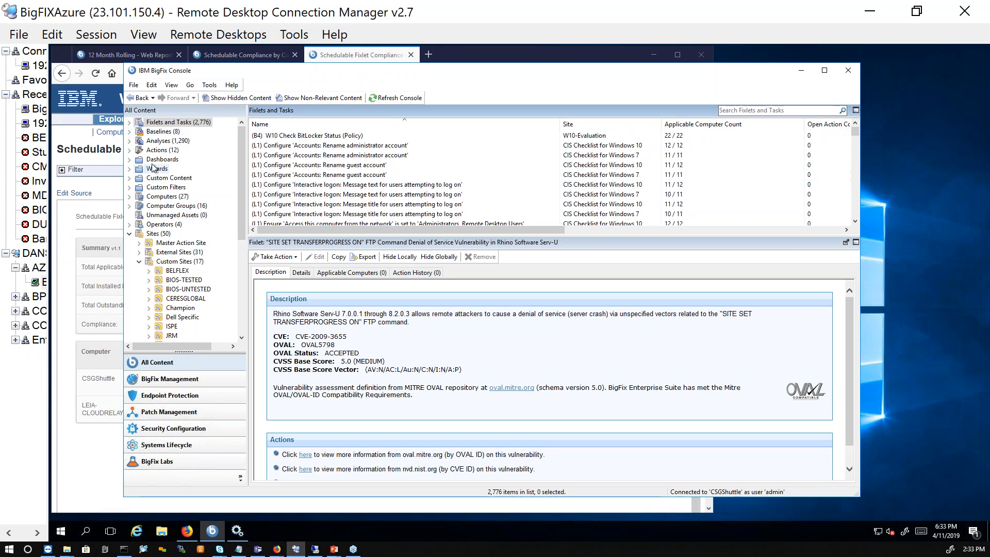
pyautogui.click(209, 415)
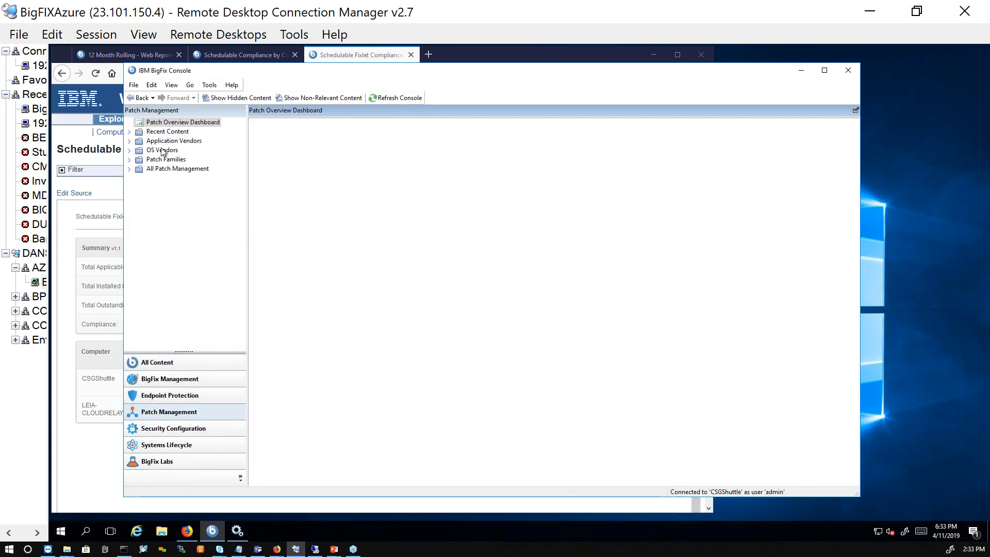
pyautogui.click(130, 140)
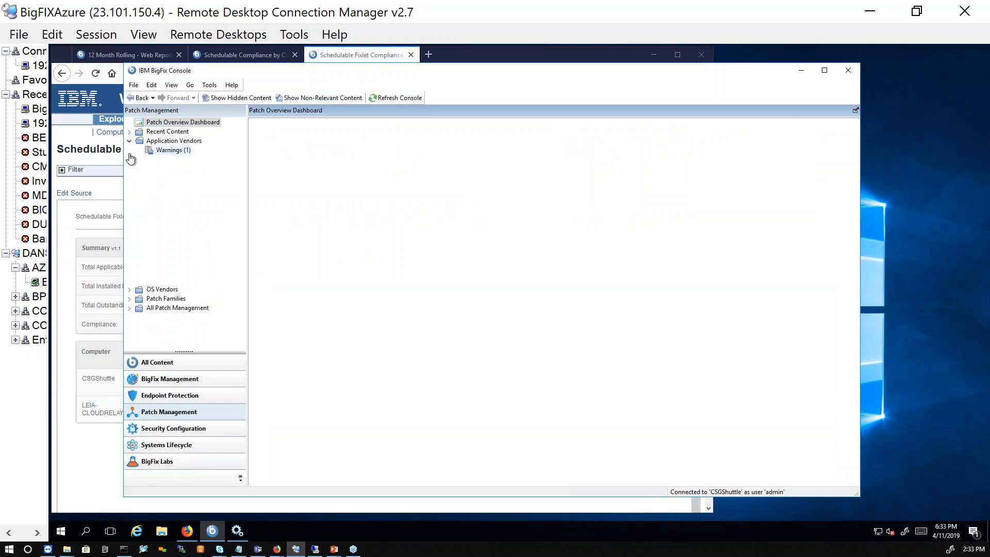
pyautogui.click(180, 170)
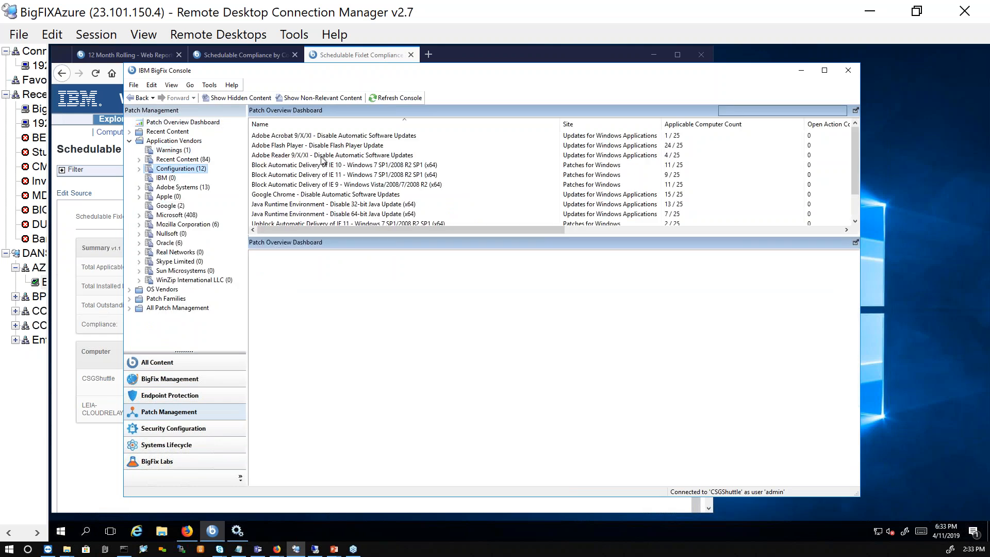
pyautogui.click(321, 155)
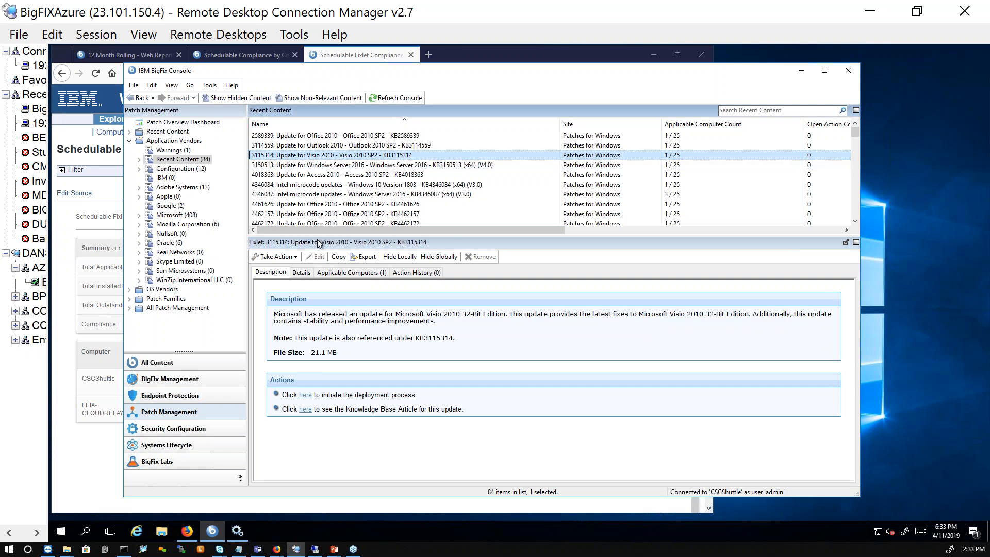
# - Start an action for the Visio 2010 update and set it to start on 4/13/2019 and end on 4/14/2019
pyautogui.click(296, 260)
pyautogui.click(305, 272)
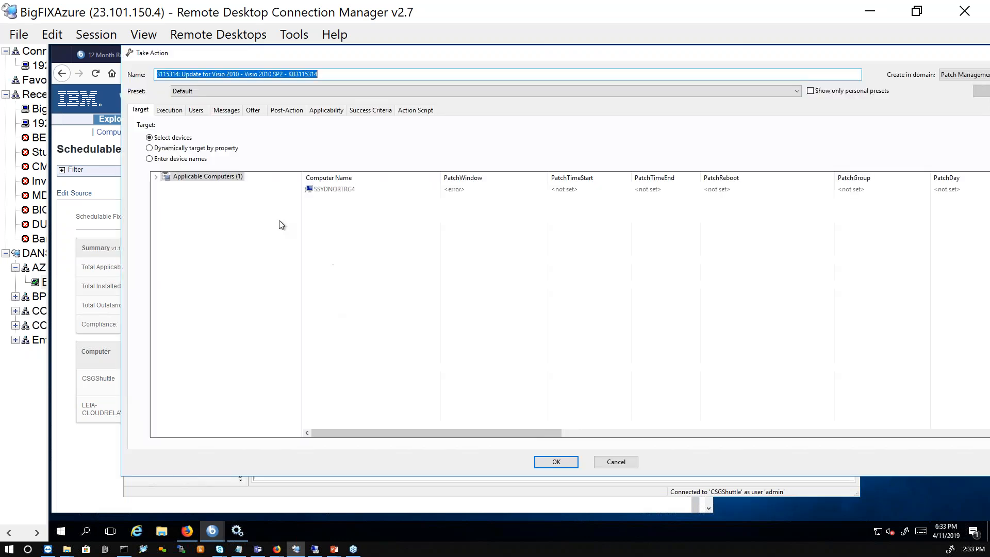
pyautogui.click(171, 110)
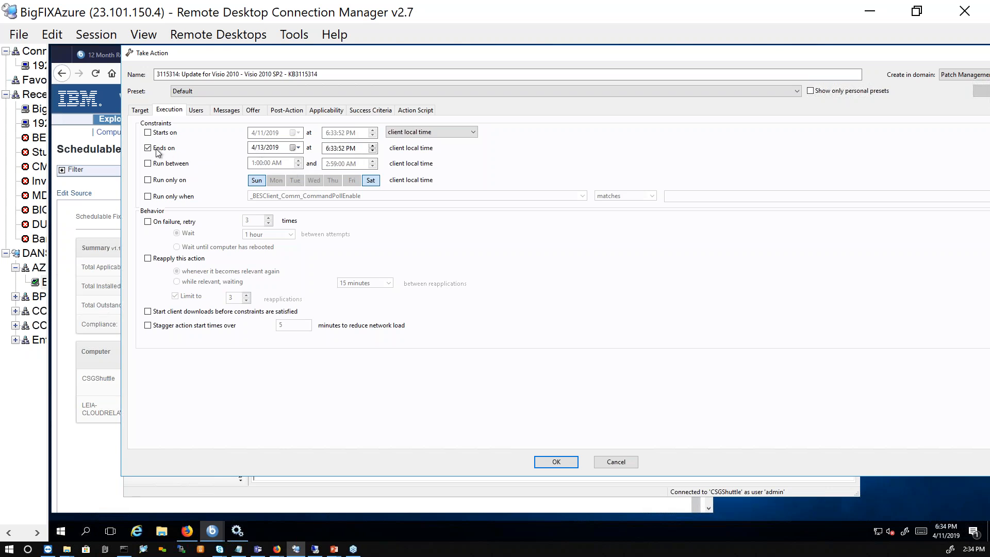
pyautogui.click(148, 132)
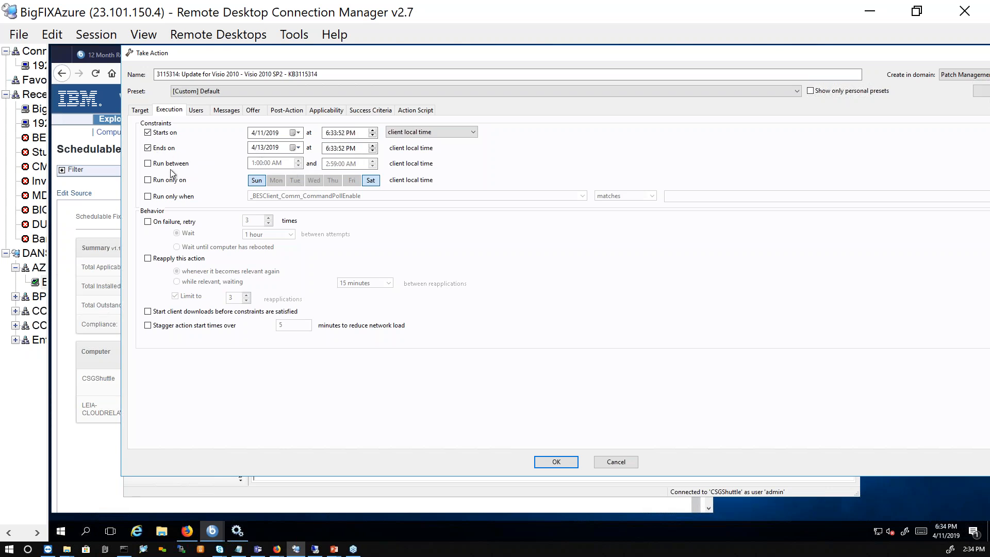
pyautogui.click(298, 133)
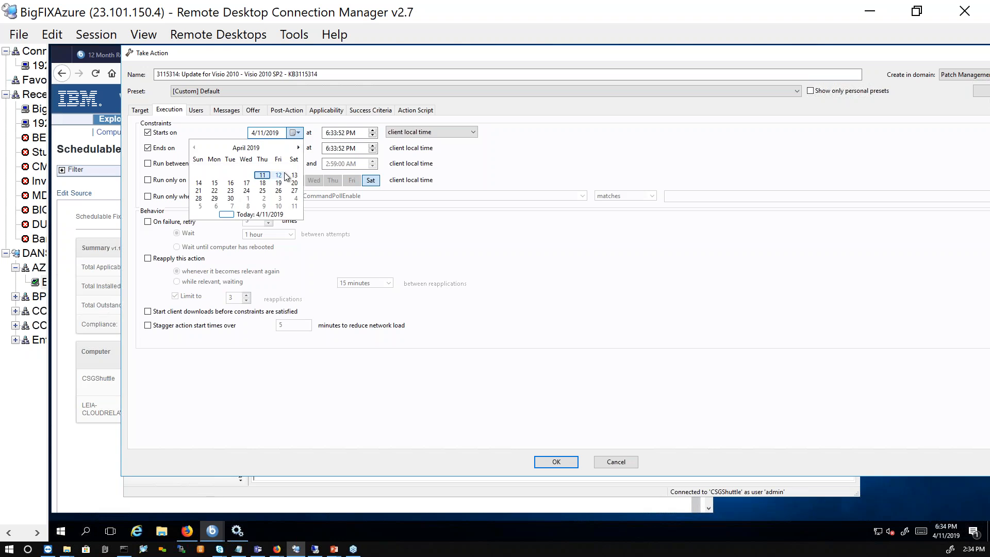
pyautogui.click(295, 175)
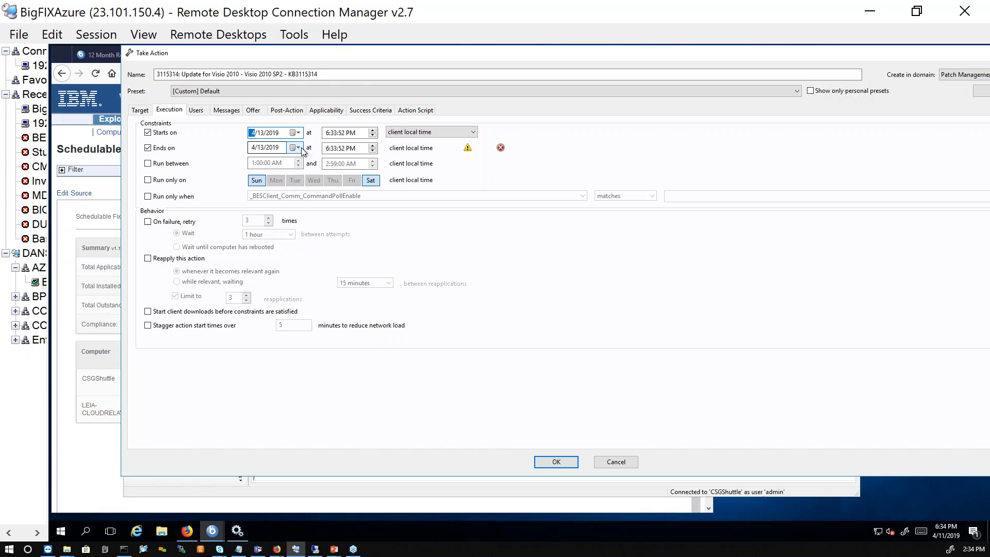
pyautogui.click(298, 148)
pyautogui.click(200, 205)
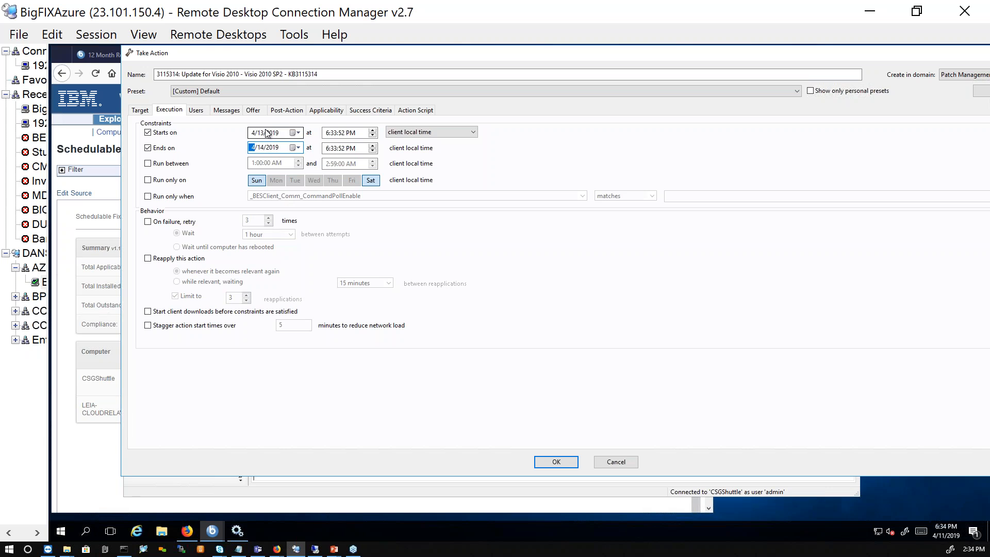
# - Enable client downloads before constraints are satisfied, stagger the downloads over 120 minutes, and cancel the action
pyautogui.click(148, 312)
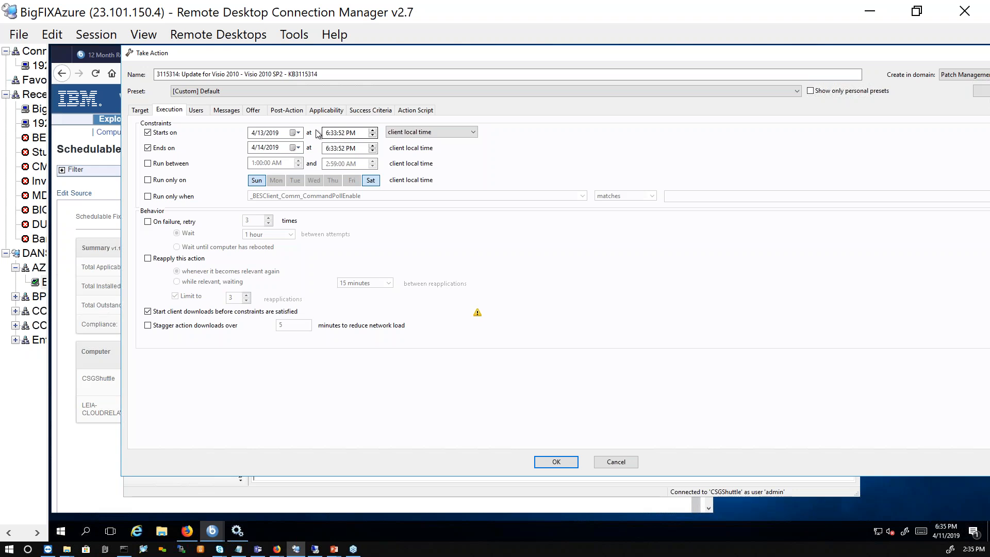
pyautogui.click(149, 326)
pyautogui.press('Tab')
pyautogui.write('120')
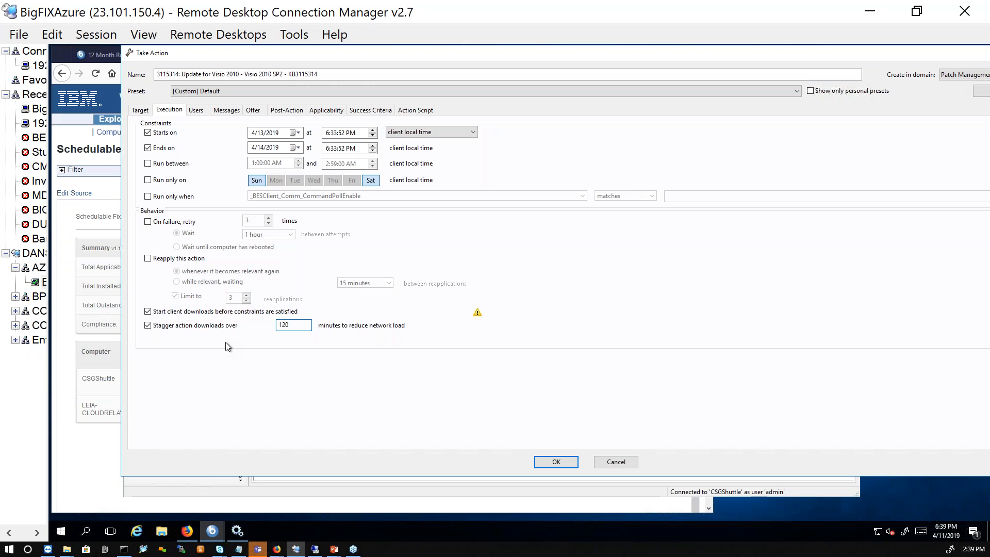
pyautogui.click(618, 460)
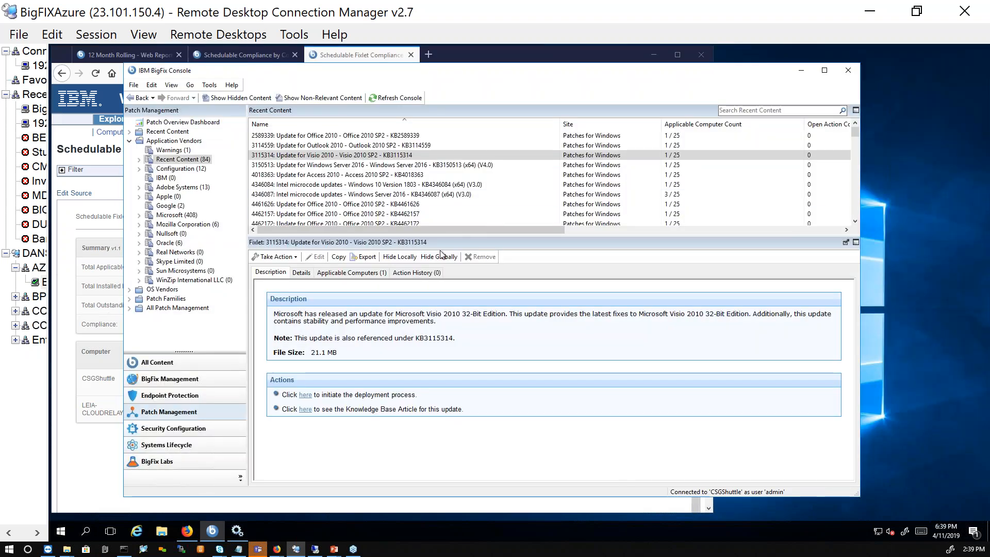
# - Highlight the file size in the Visio 2010 update's description
pyautogui.click(318, 355)
pyautogui.tripleClick(318, 355)
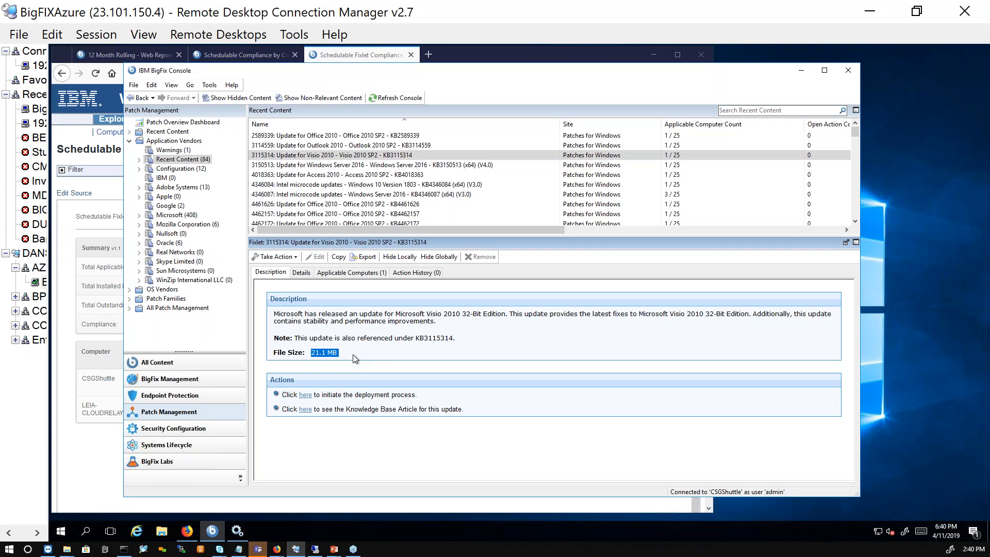
# - Open the fixlets in the Patching windows custom site and view the details of Patch Reboot - dynamic after 5 minutes
pyautogui.click(217, 372)
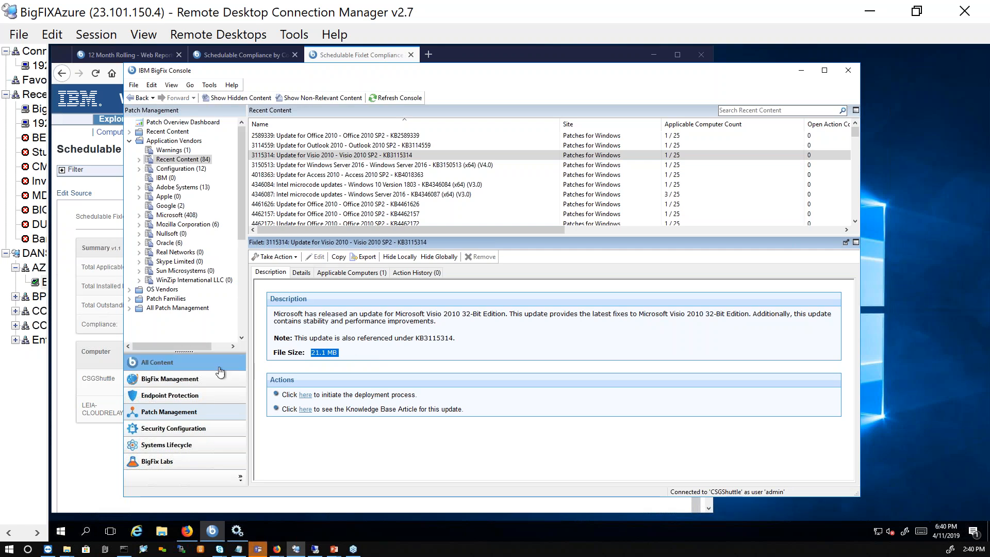
pyautogui.scroll(-3, 193, 291)
pyautogui.click(197, 271)
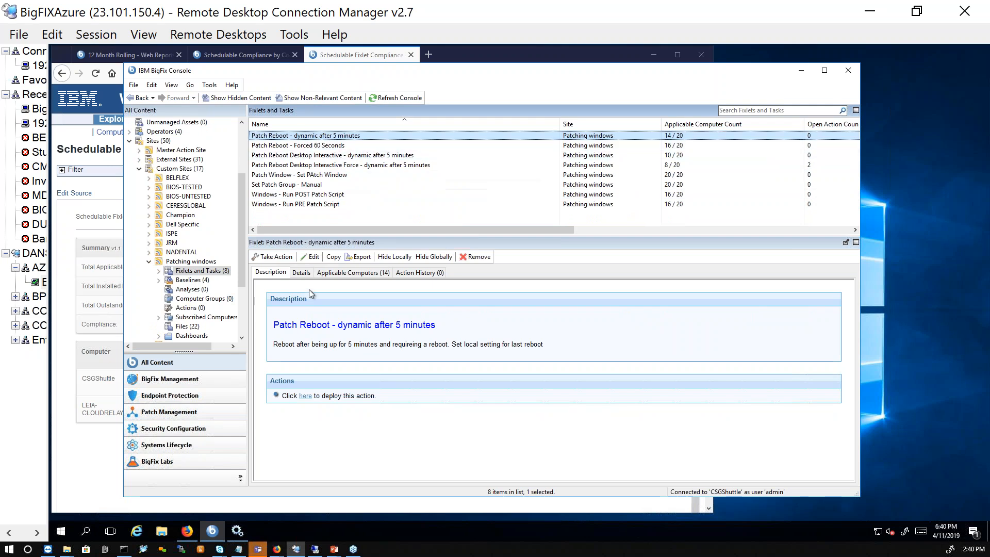
pyautogui.click(301, 272)
pyautogui.scroll(-3, 400, 379)
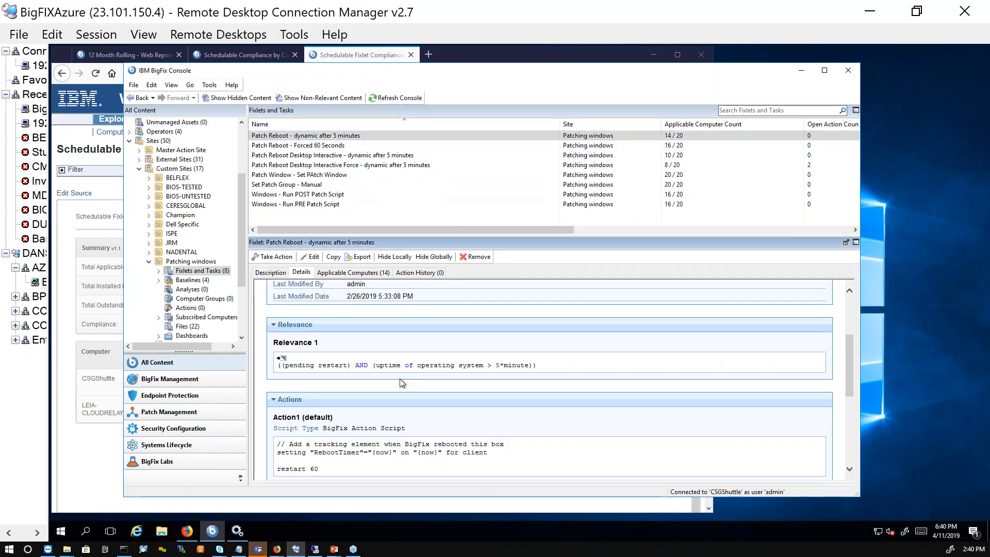
# - Examine the reboot fixlet's relevance expression and highlight the RebootTimer setting line in its action script
pyautogui.scroll(2, 400, 380)
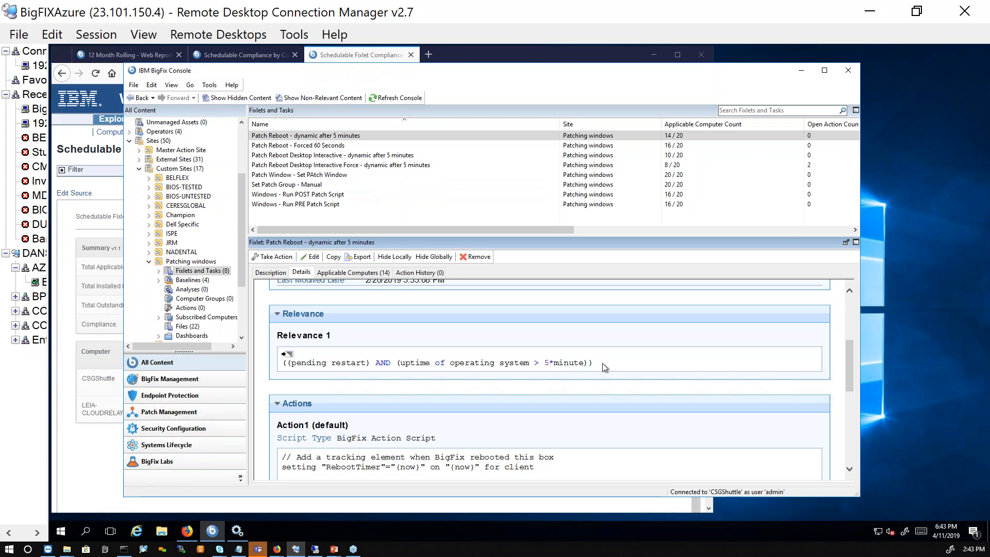
pyautogui.moveTo(602, 363); pyautogui.dragTo(280, 365)
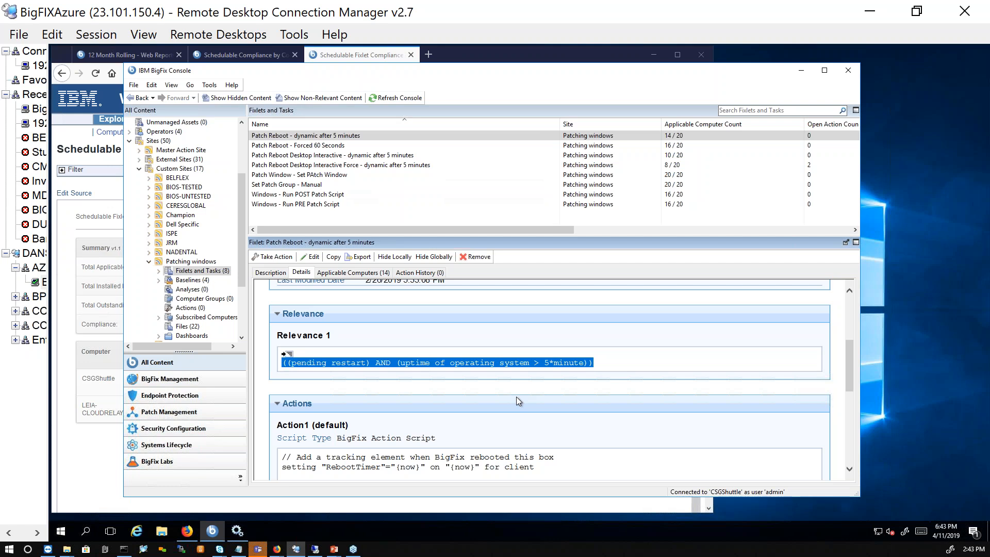
pyautogui.tripleClick(283, 471)
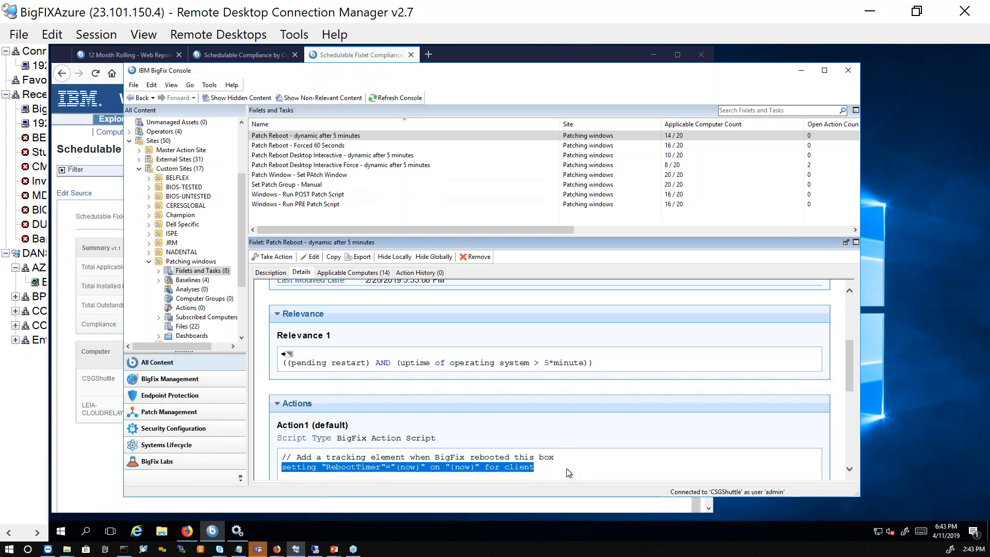
# - Clear the selection and highlight the RebootTimer setting line again, then review the reboot fixlet's action script and relevance
pyautogui.click(541, 477)
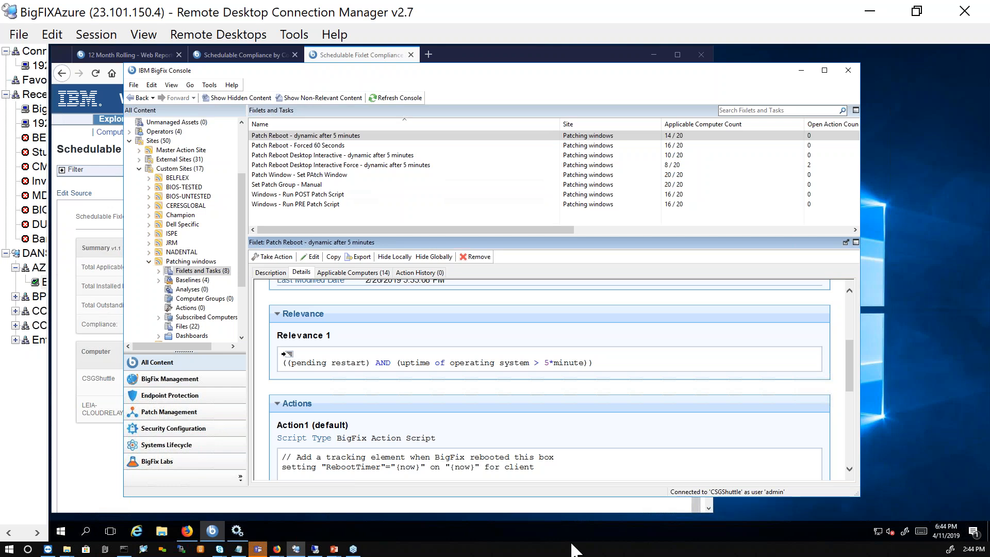
pyautogui.moveTo(537, 467); pyautogui.dragTo(282, 469)
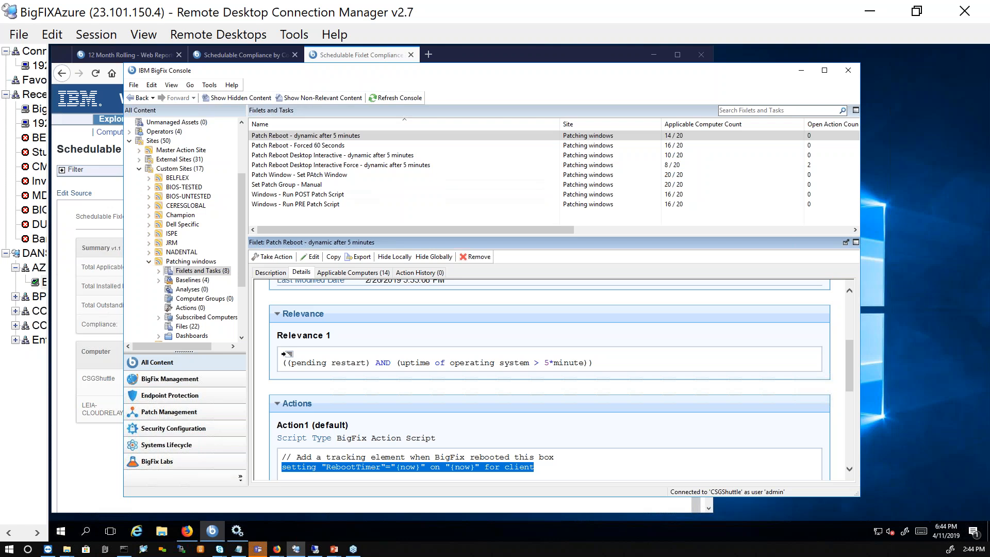
pyautogui.scroll(-3, 567, 321)
pyautogui.scroll(4, 496, 390)
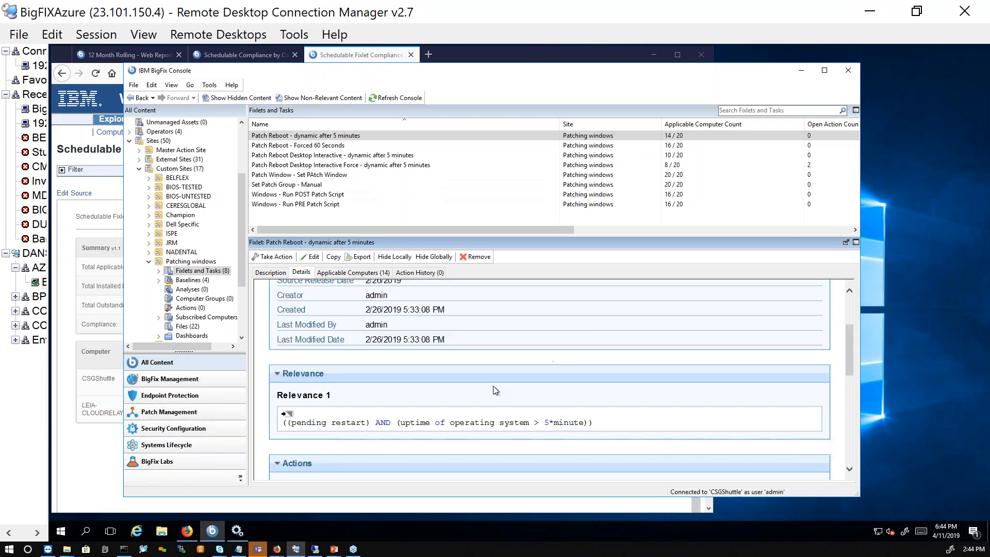
# - Switch to the running PowerPoint slide show and advance from the Questions slide to the closing thank-you slide
pyautogui.moveTo(335, 551)
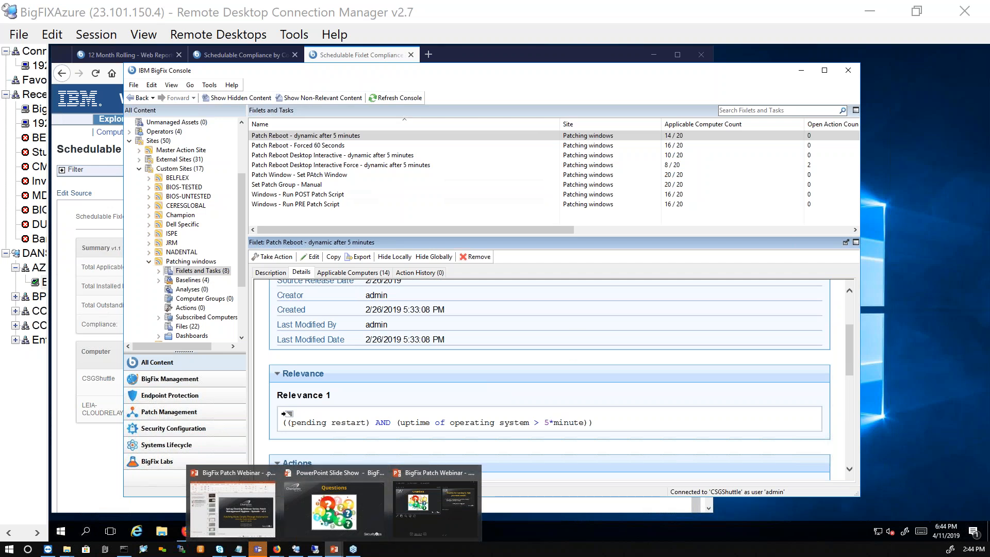
pyautogui.click(311, 519)
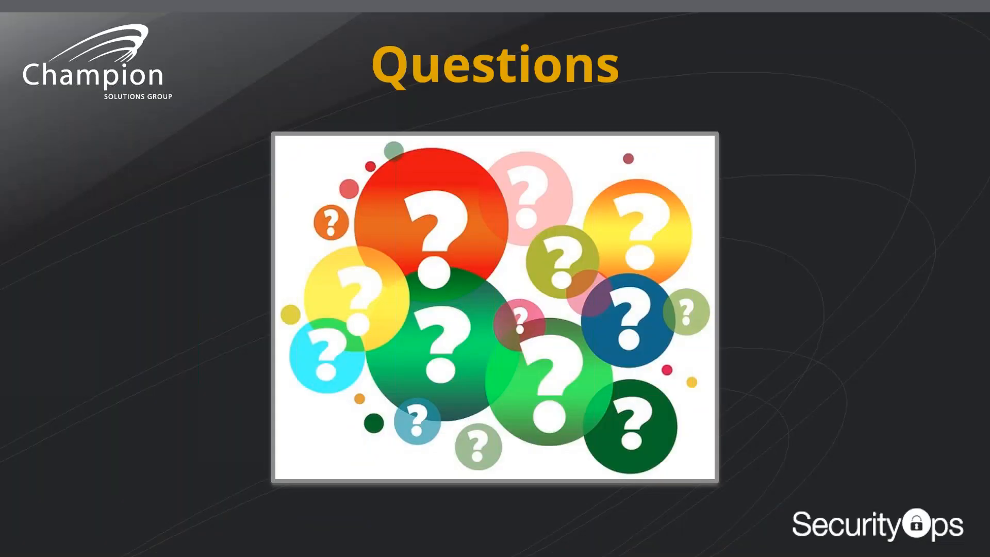
pyautogui.press('Right')
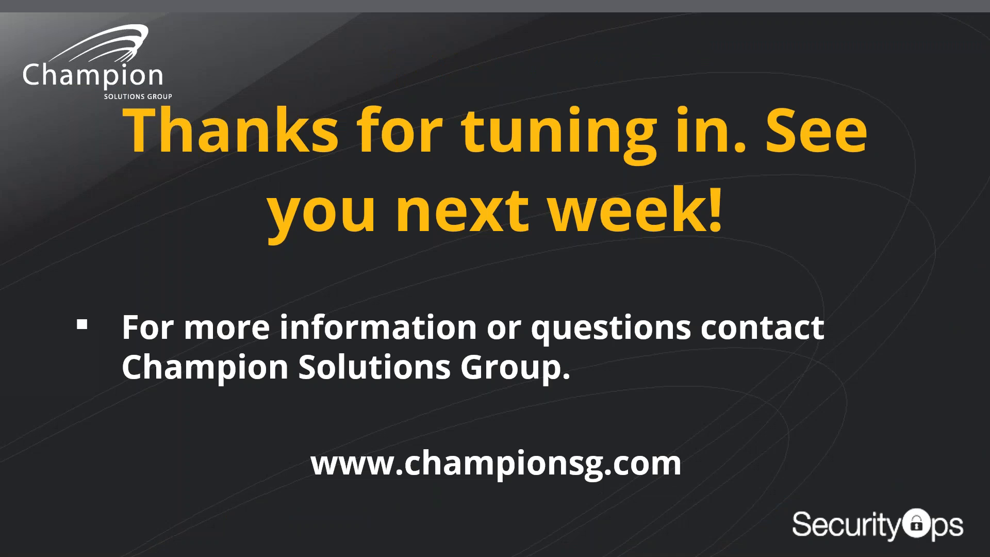